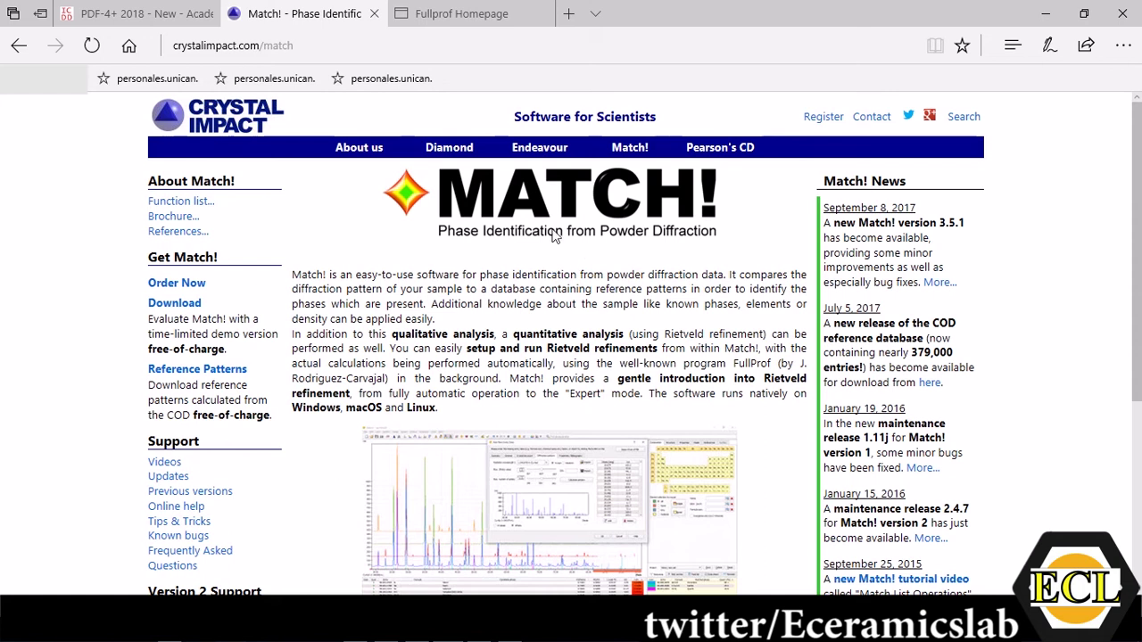
click(223, 44)
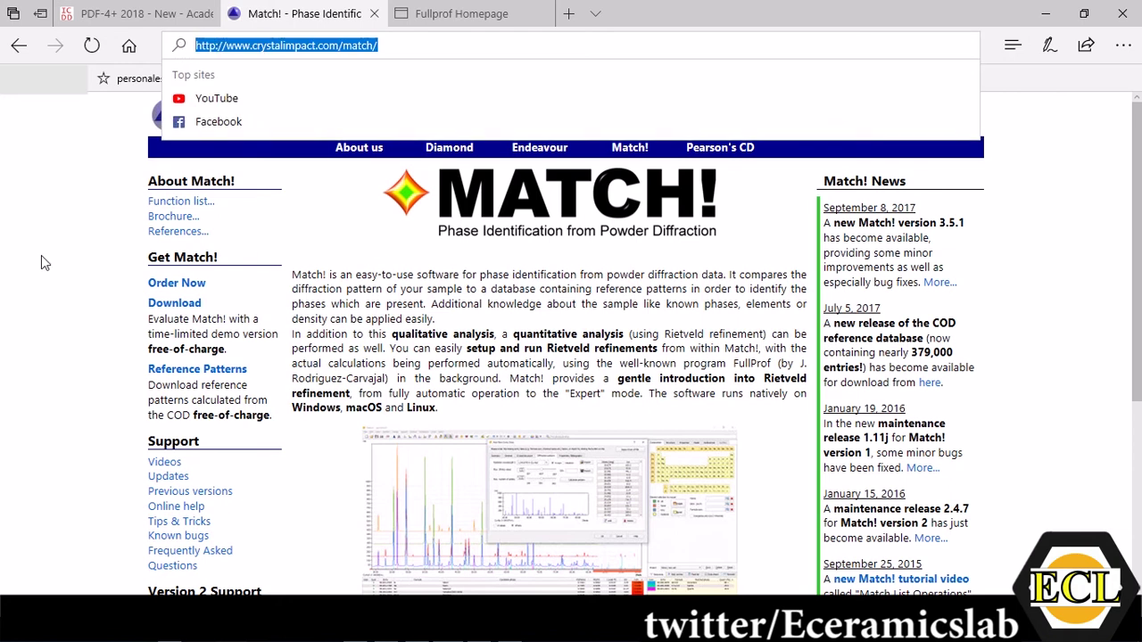
click(75, 250)
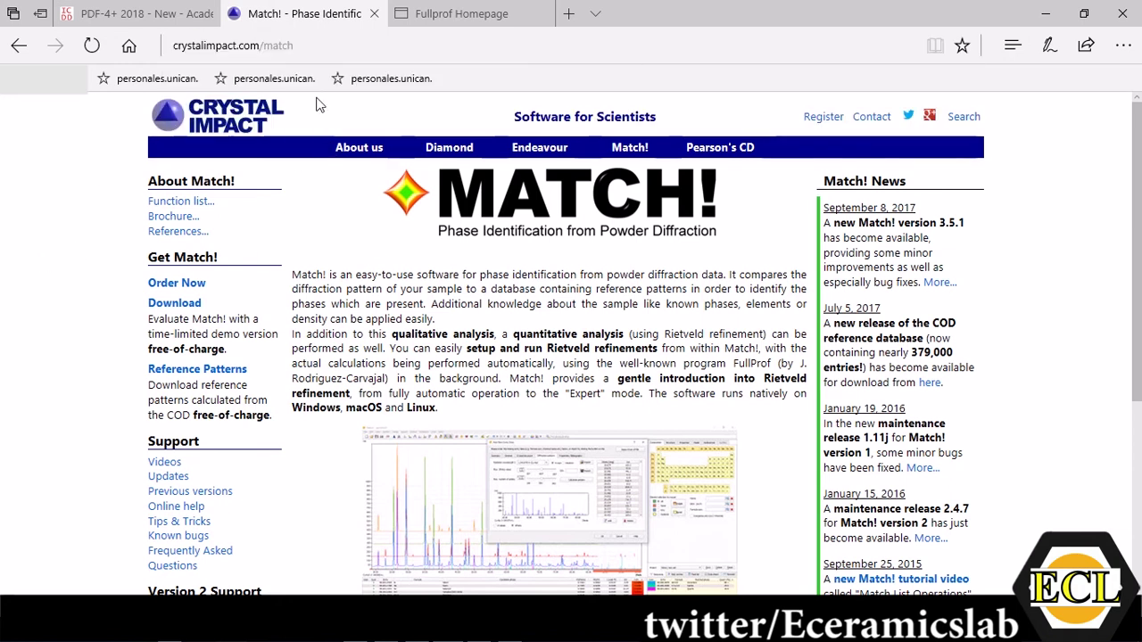
click(331, 44)
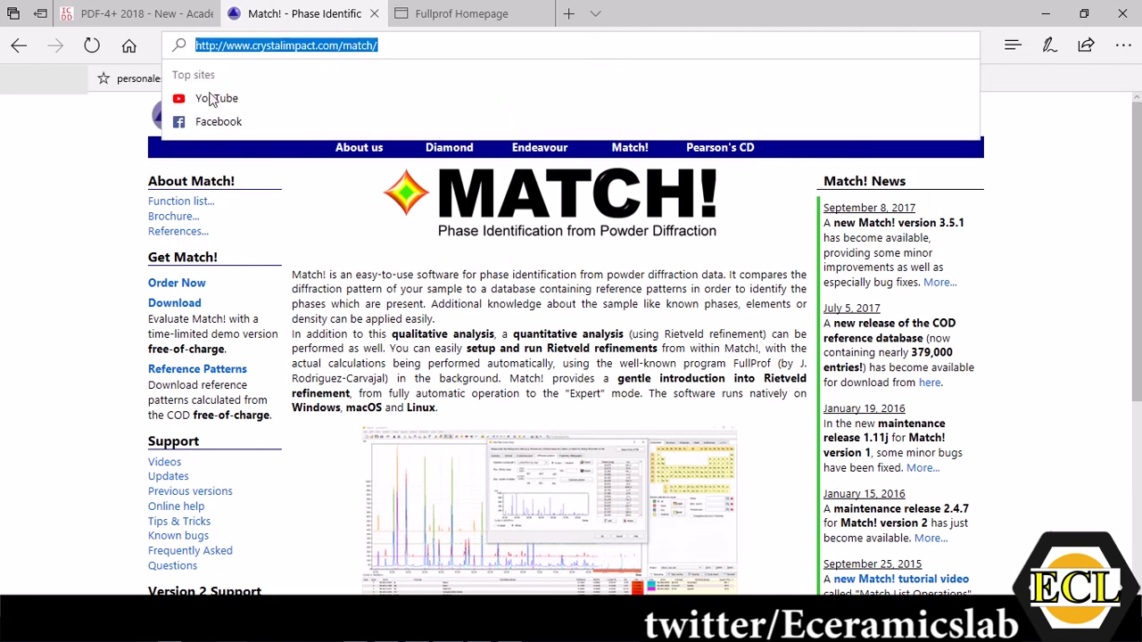
click(119, 166)
click(304, 44)
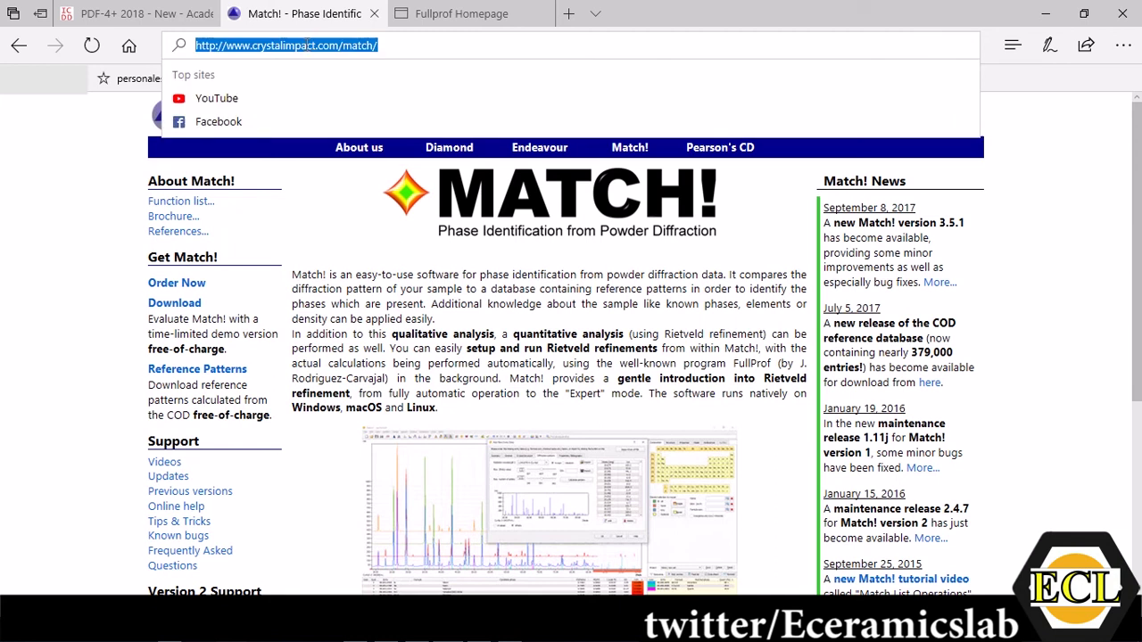
click(114, 155)
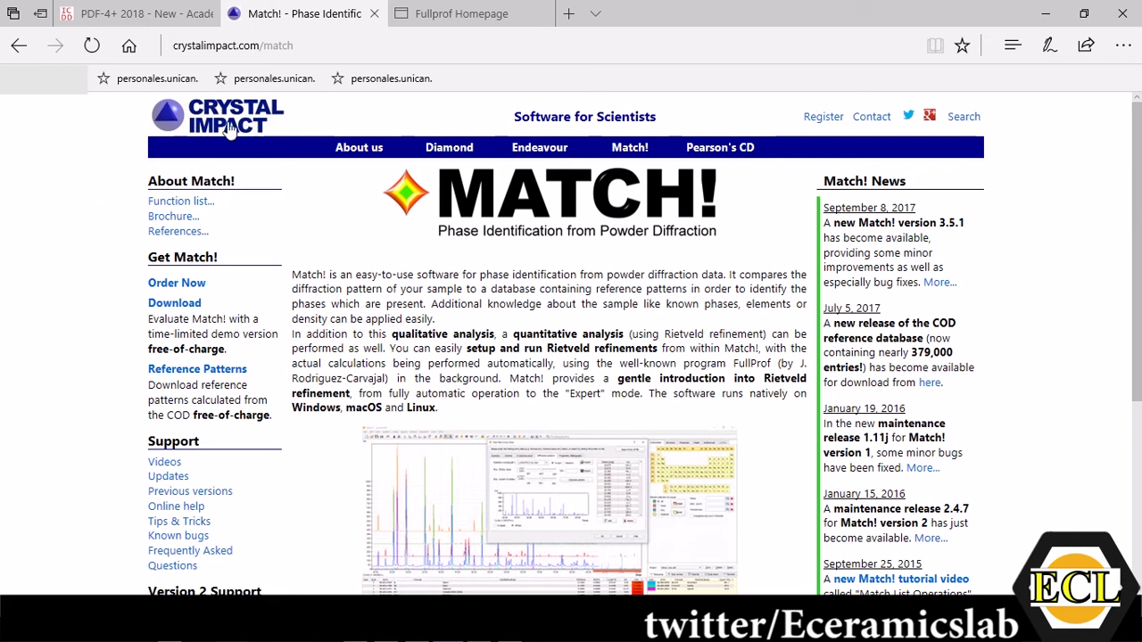
click(627, 150)
drag(146, 303, 204, 306)
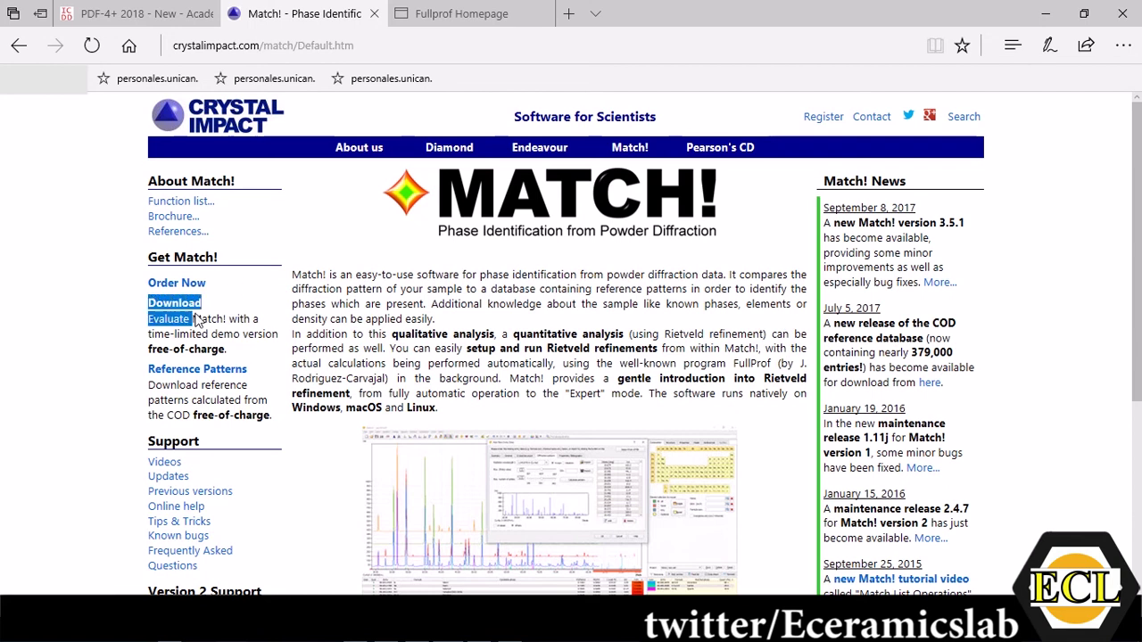
click(116, 316)
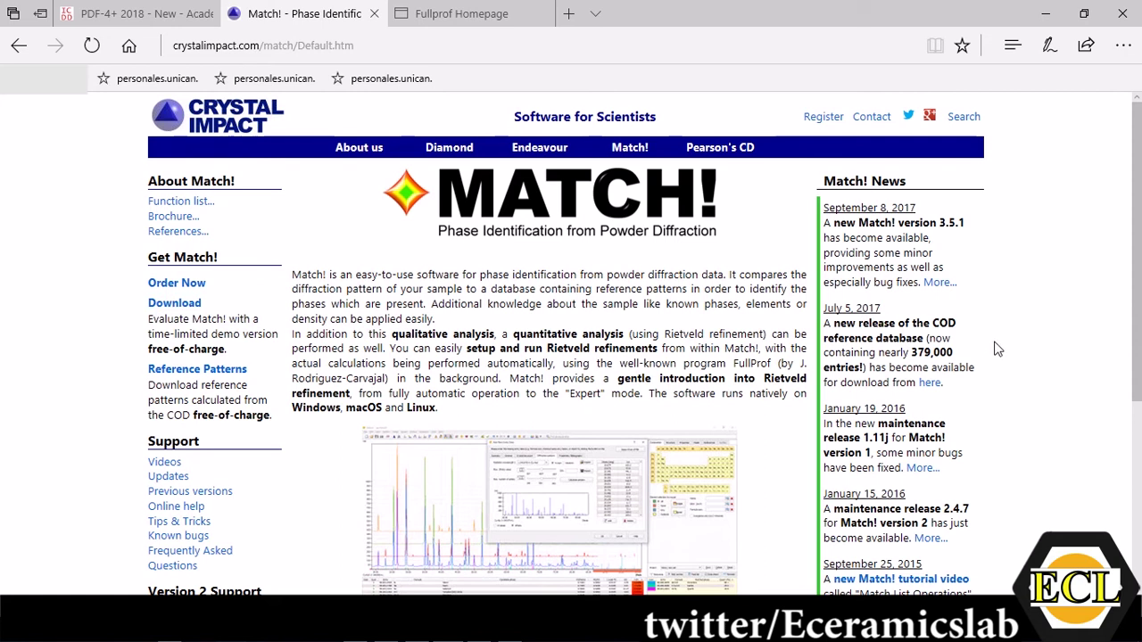
double_click(947, 322)
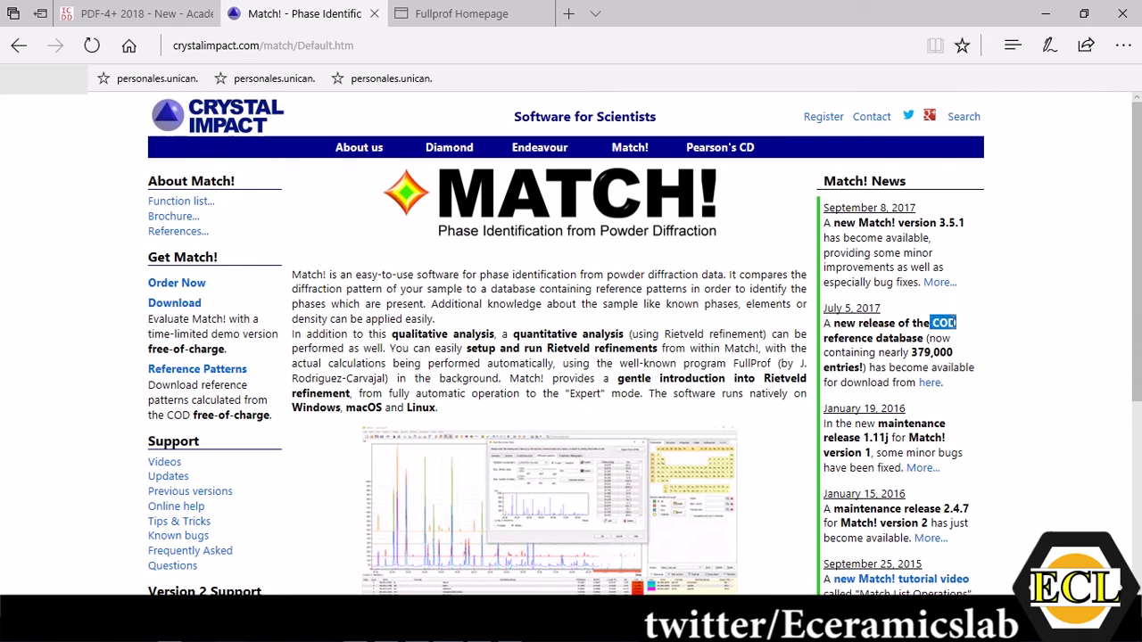
- Open the Match! download area and find COD_20170703.zip (378,380 entries, 2.17 GB) in the reference database table
click(929, 383)
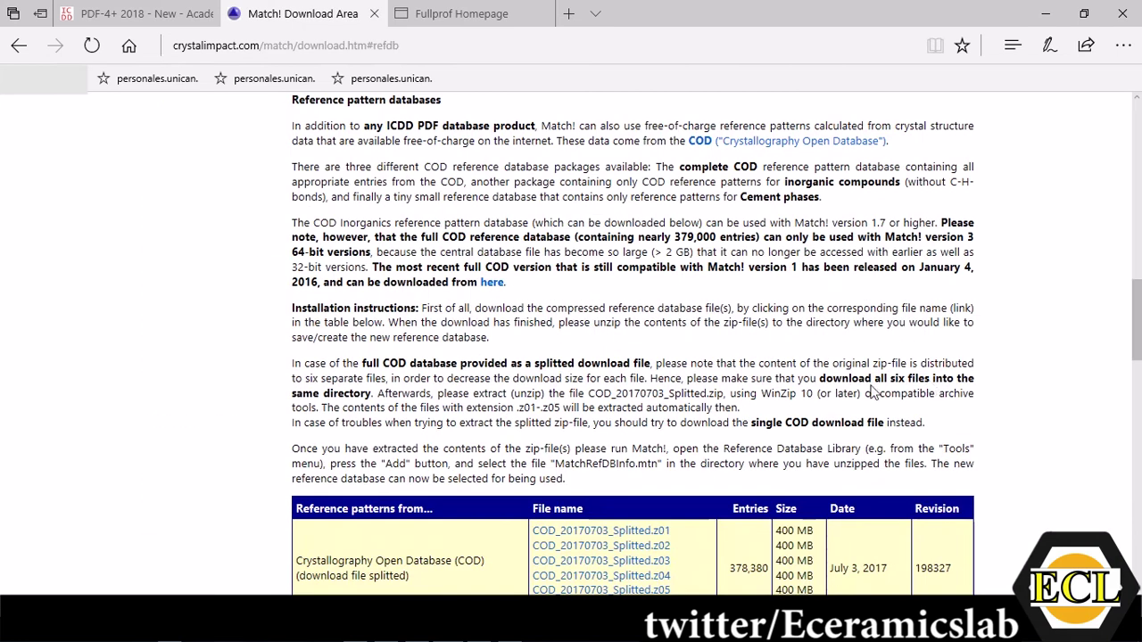
scroll(650, 357, down, 4)
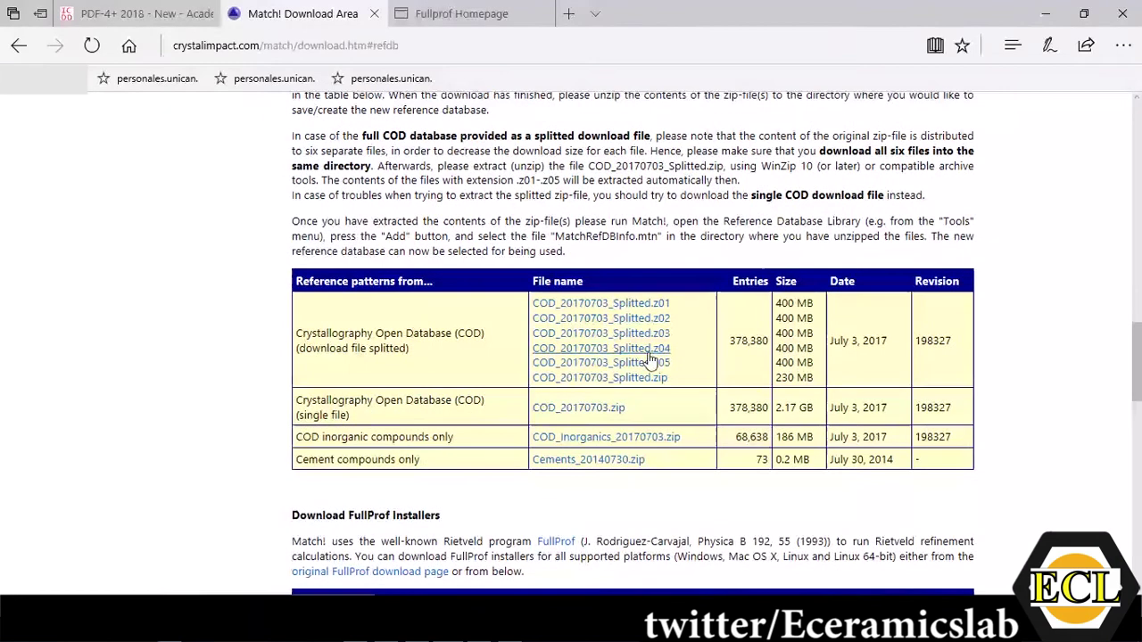
double_click(740, 412)
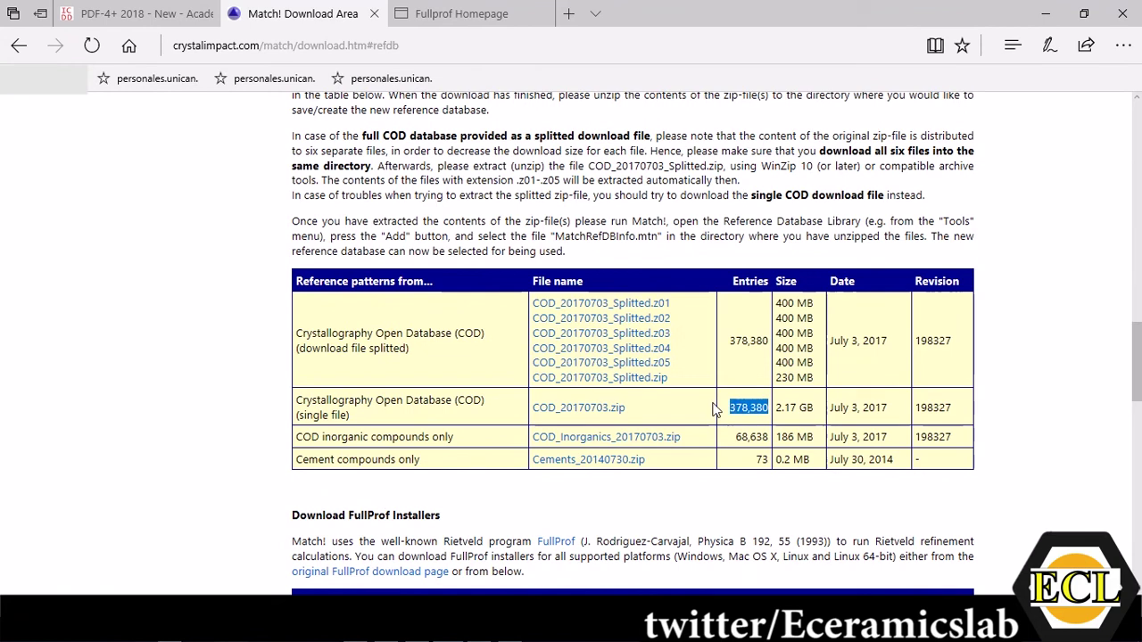
click(217, 311)
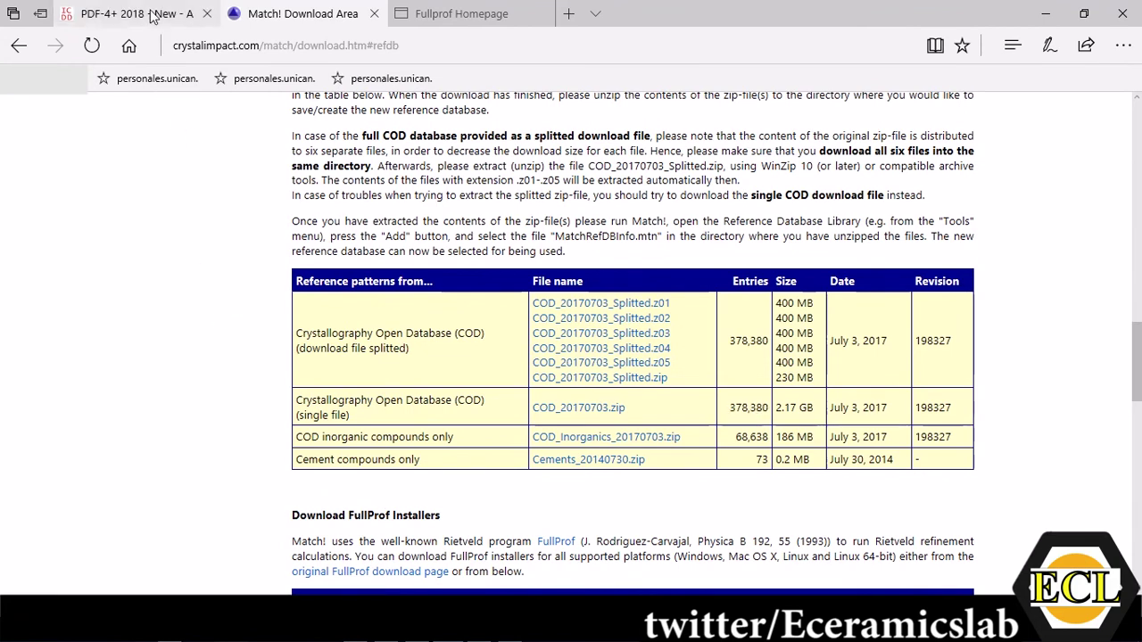
mouse_move(154, 15)
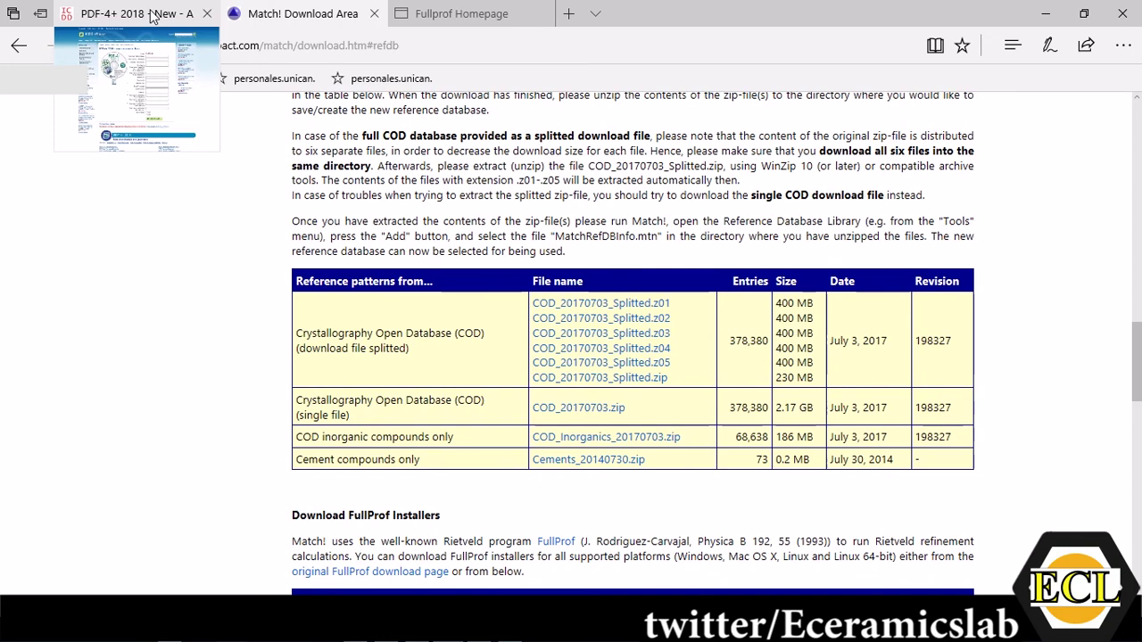
click(153, 15)
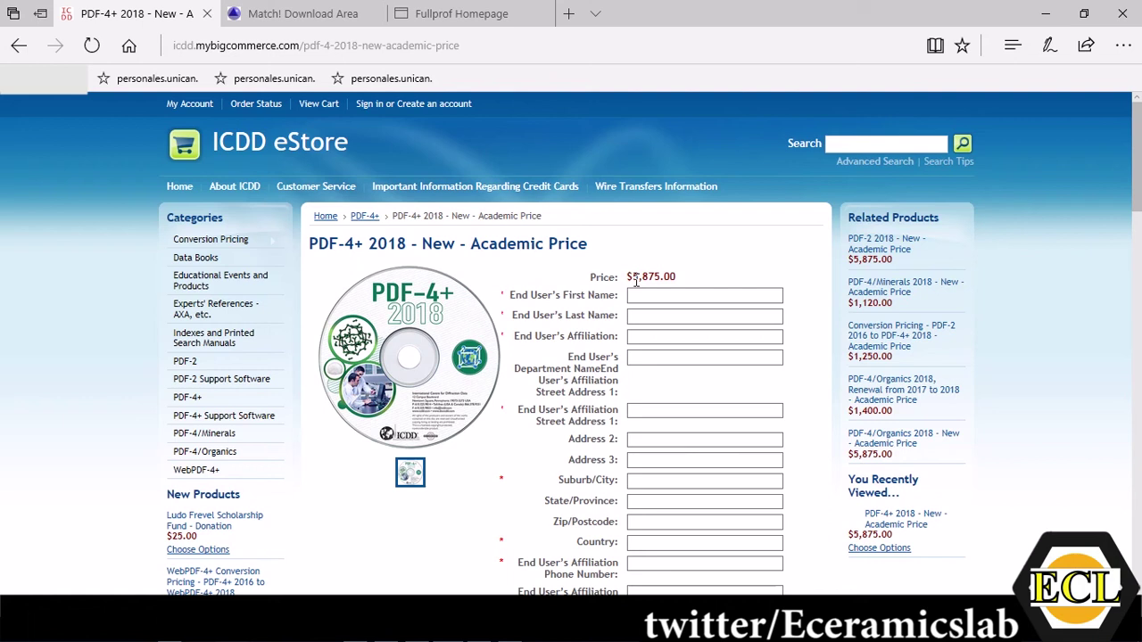
drag(632, 275, 657, 275)
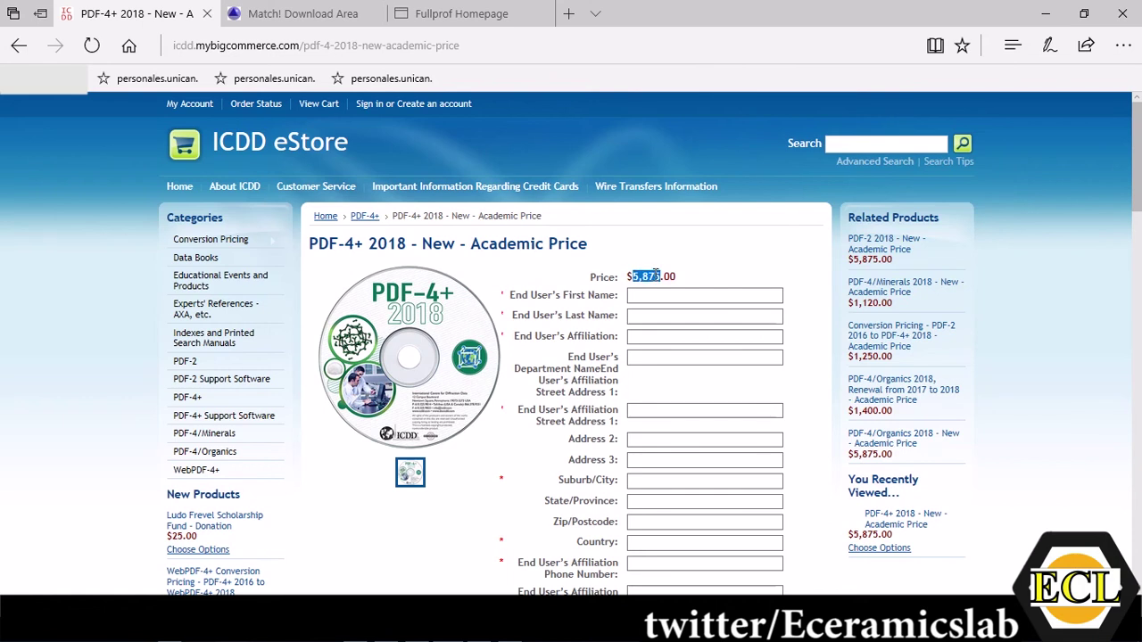
click(599, 275)
click(291, 12)
click(133, 14)
click(284, 7)
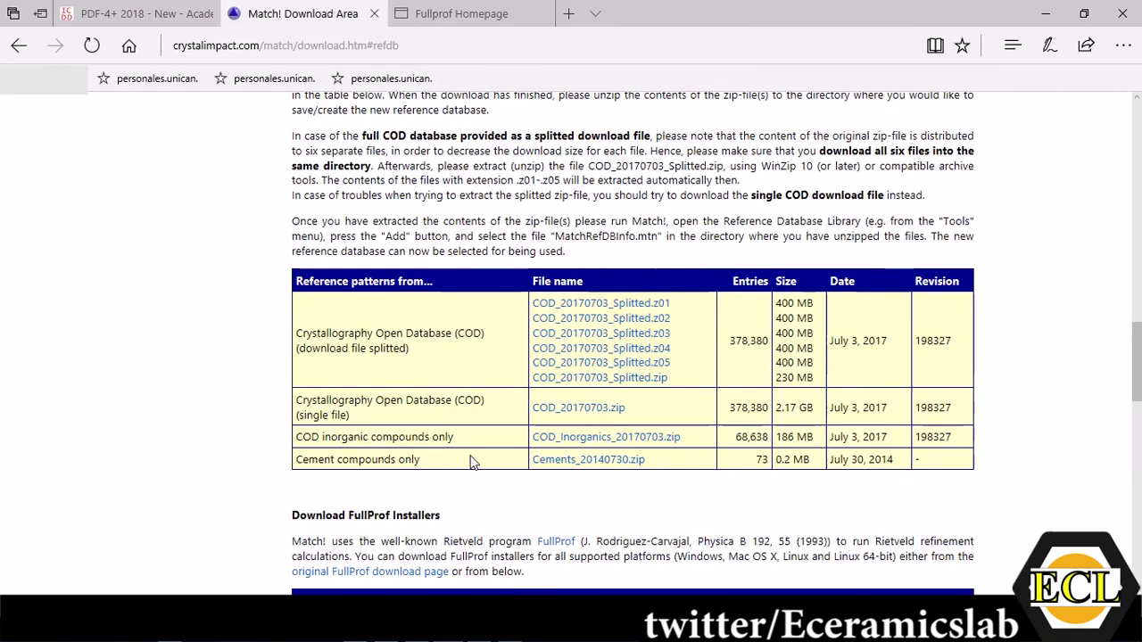
- Review the Match! 3 installer downloads, then switch to the Fullprof Homepage tab
scroll(513, 440, up, 5)
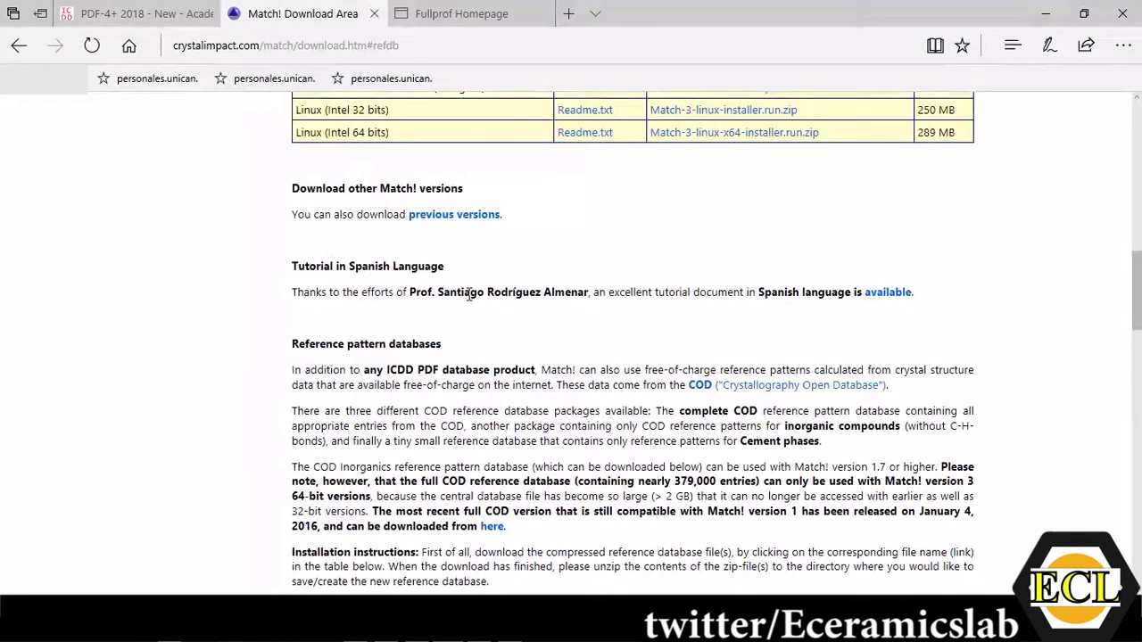
scroll(440, 278, up, 3)
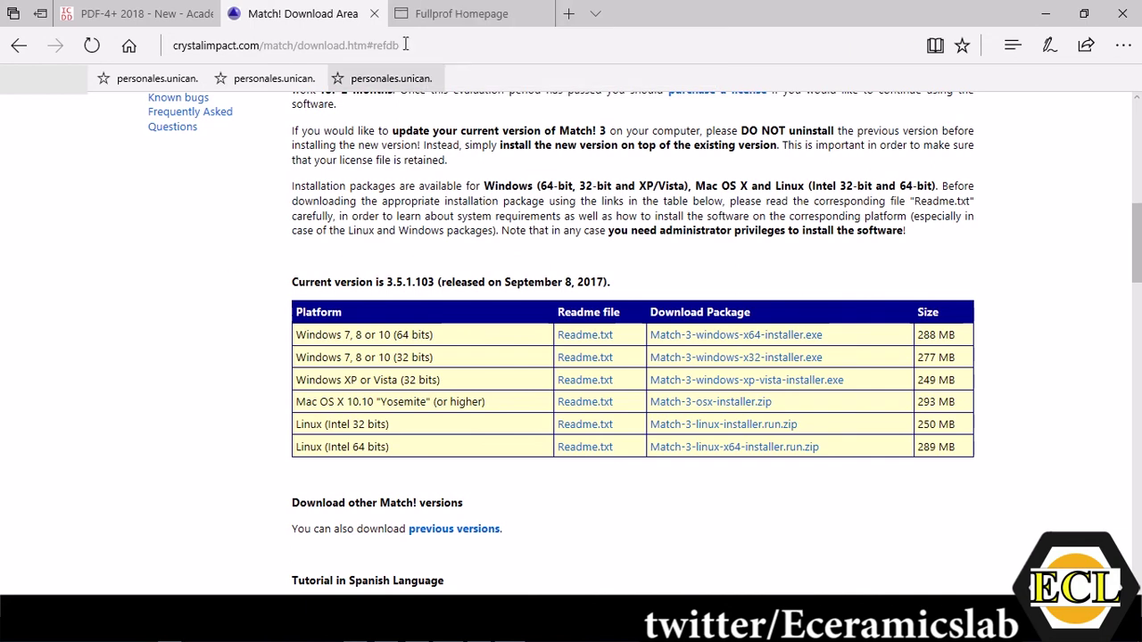
click(462, 15)
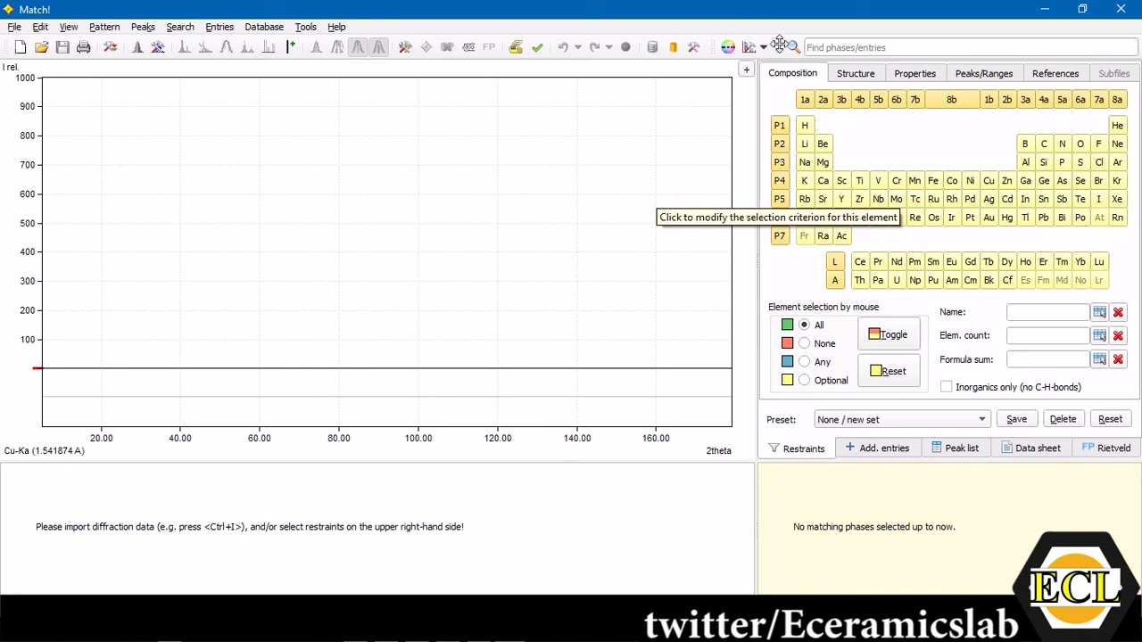
- Snap the empty Match! window to the right half of the screen with Win+Right Arrow
mouse_move(706, 7)
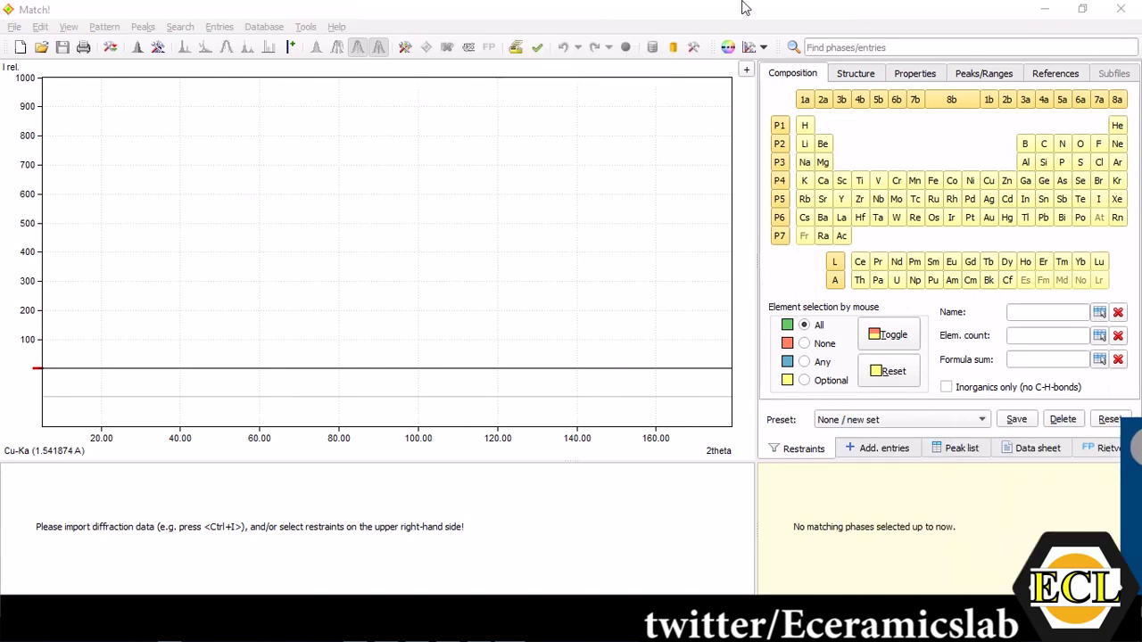
key(super+Right)
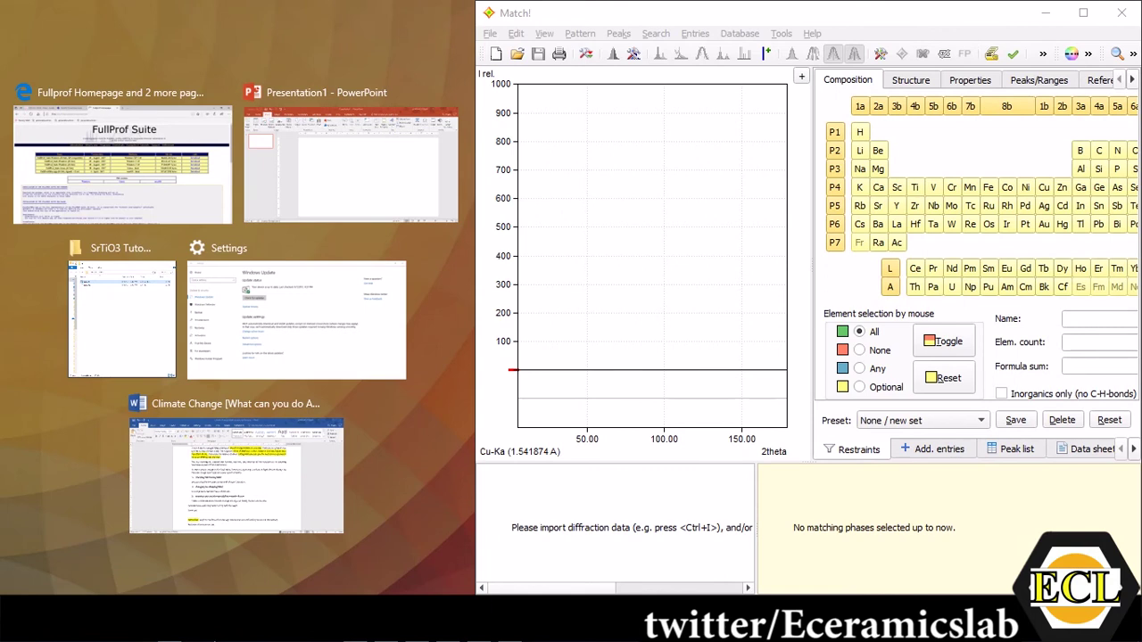
- Dock the SrTiO3 Tutorial folder window to the left half of the screen
key(alt+Tab)
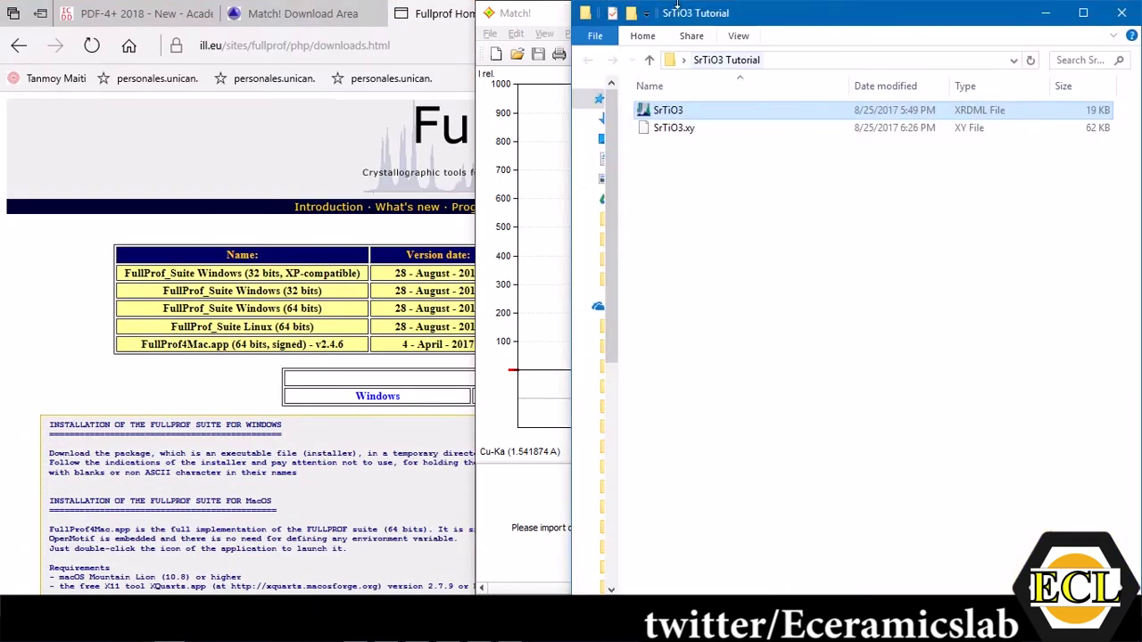
mouse_move(753, 16)
drag(754, 16, 2, 142)
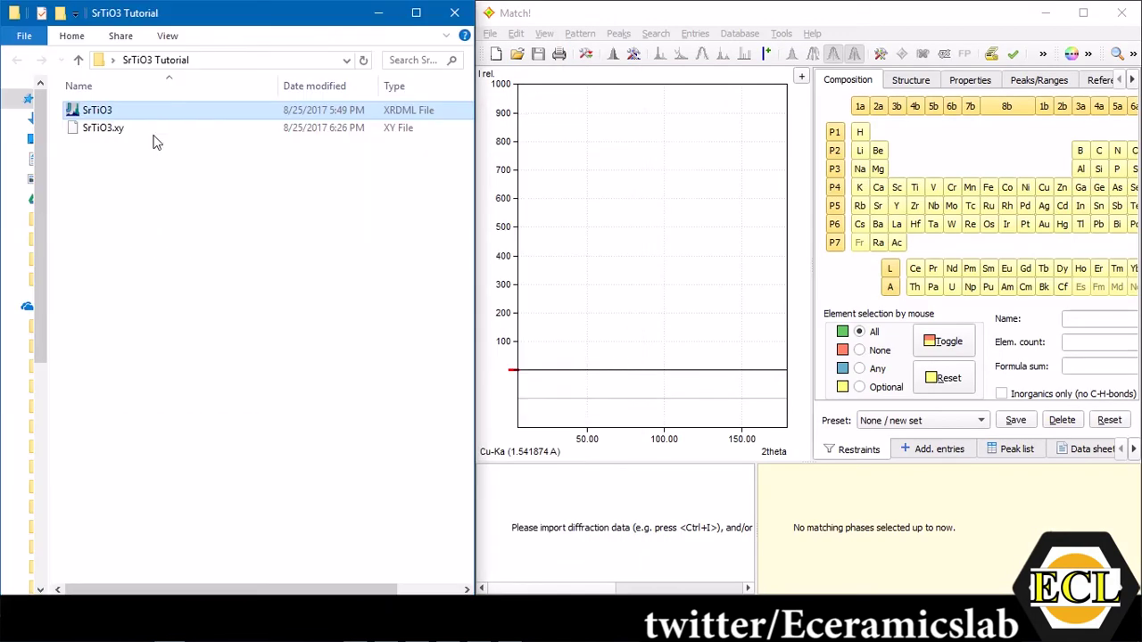
- Drag the SrTiO3 XRDML file onto Match! to load its diffraction pattern
click(151, 206)
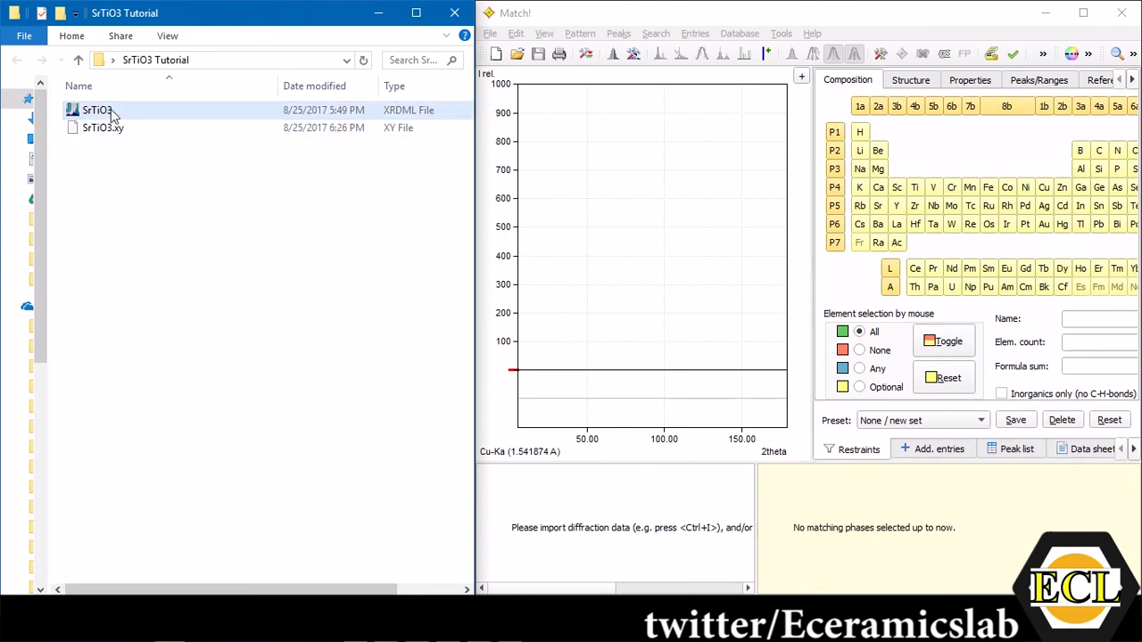
drag(111, 108, 634, 230)
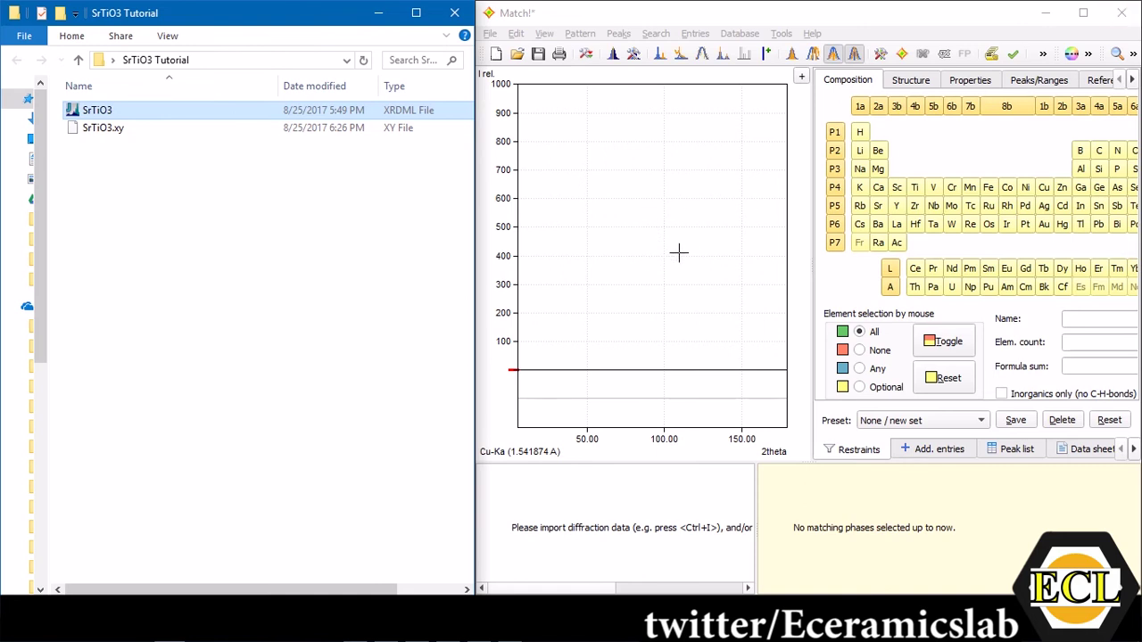
drag(186, 110, 619, 226)
- Maximize Match! and close the duplicate red pattern, keeping only the SrTiO3 pattern
click(1082, 12)
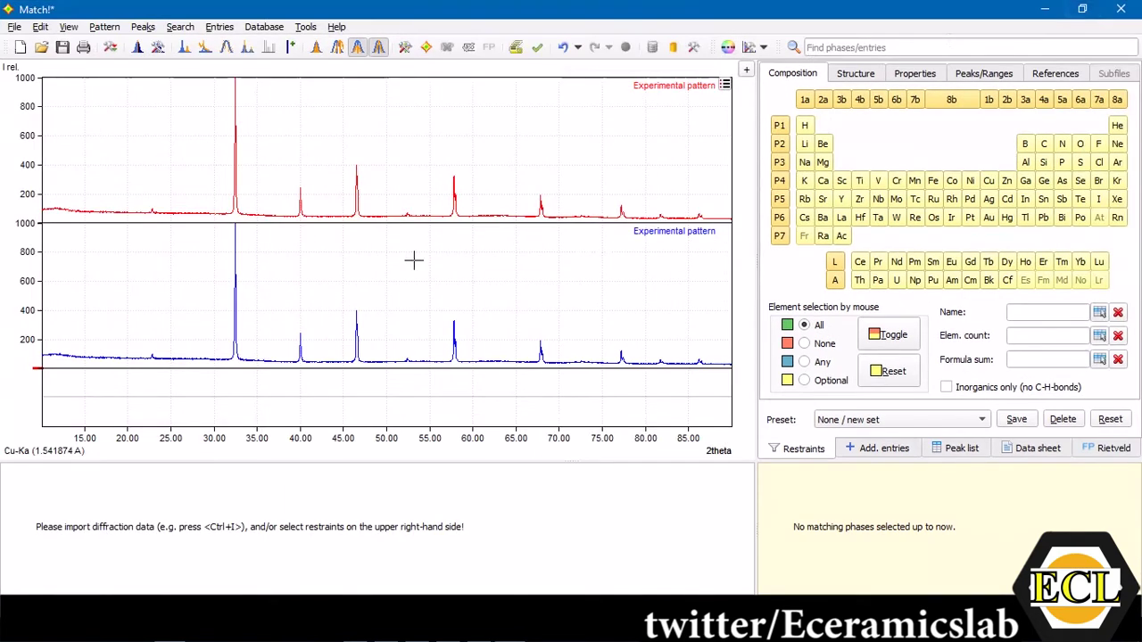
right_click(655, 136)
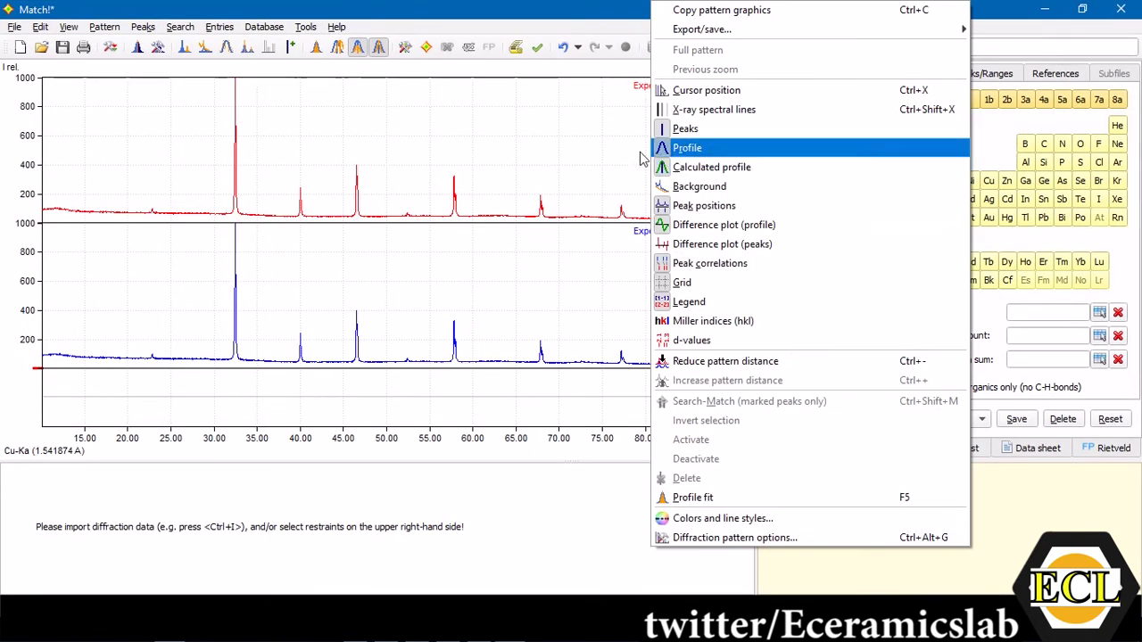
click(617, 159)
click(725, 87)
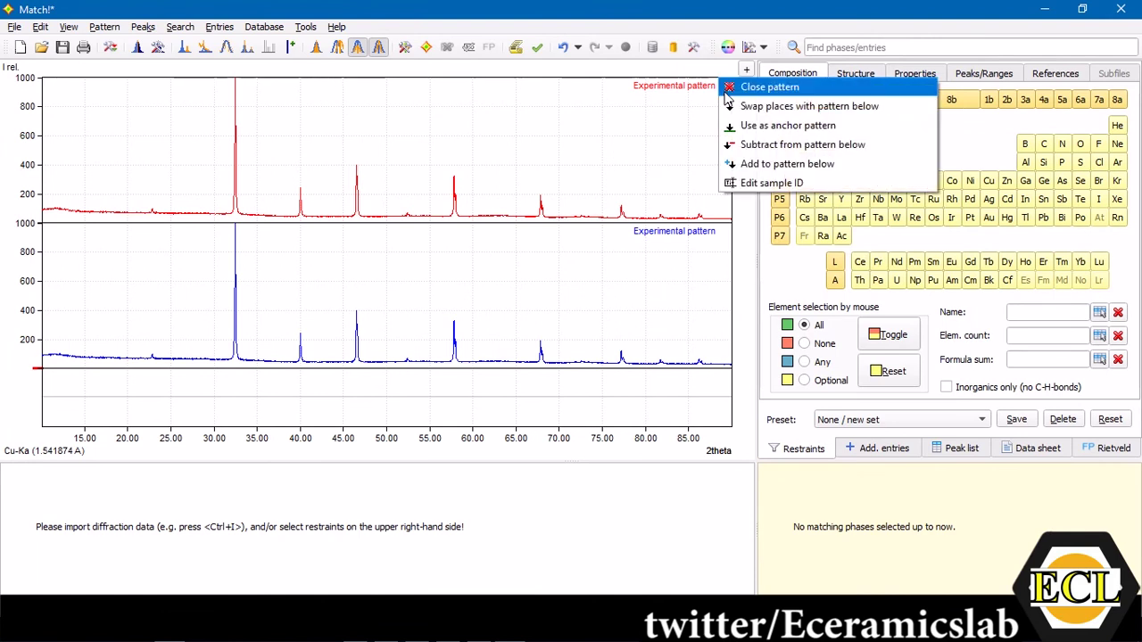
key(Escape)
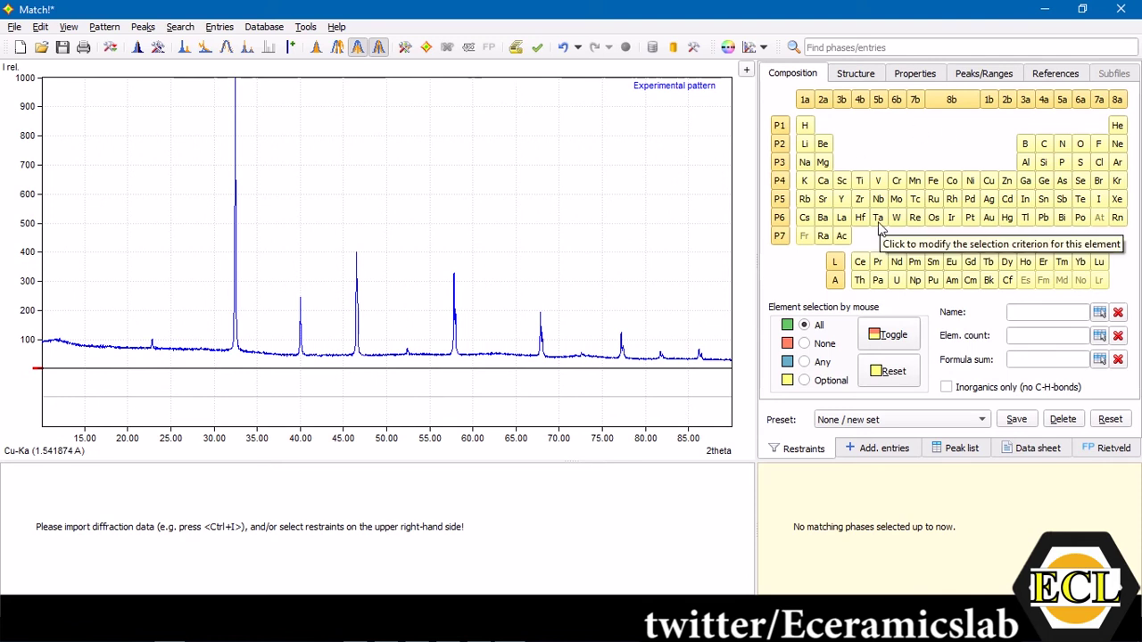
- Mark Sr, Ti and O as required elements in the composition periodic table
click(823, 200)
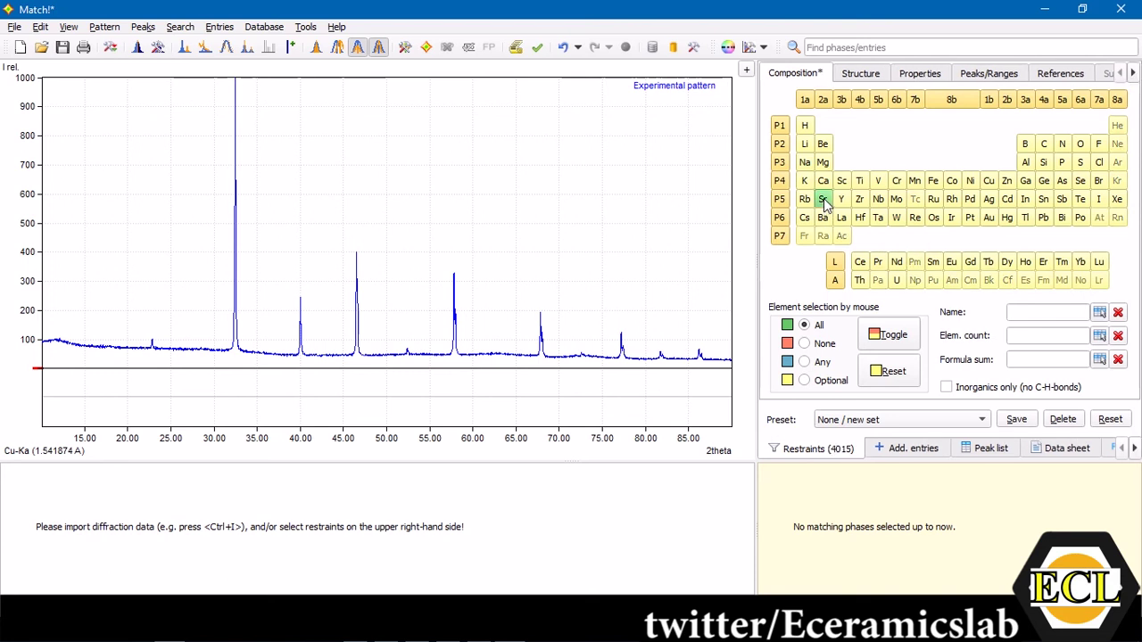
click(859, 181)
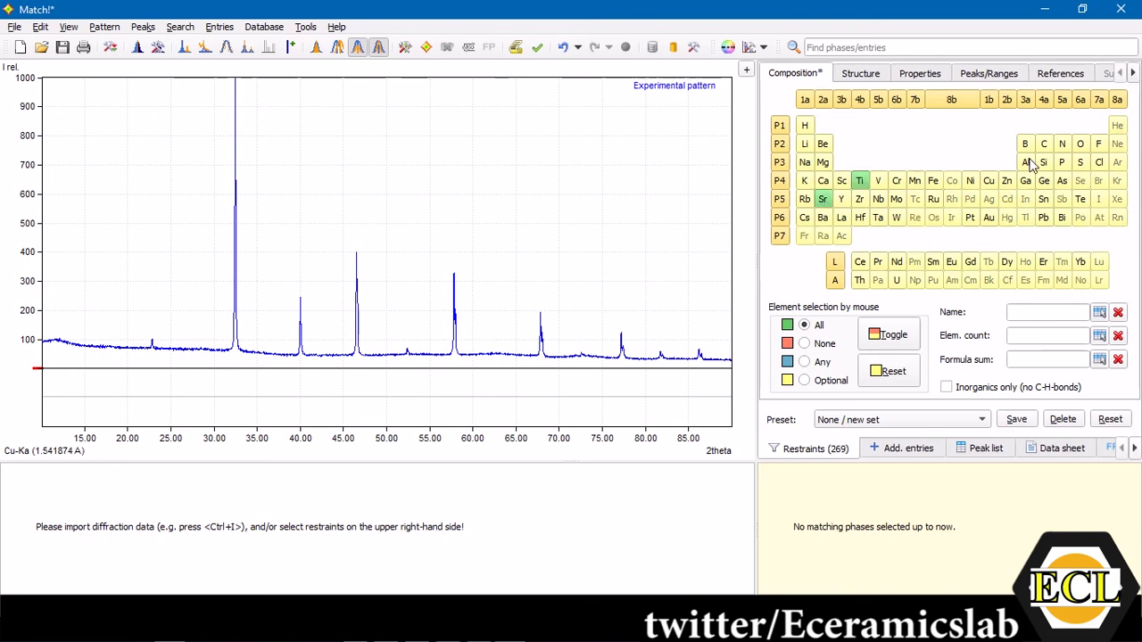
click(1078, 148)
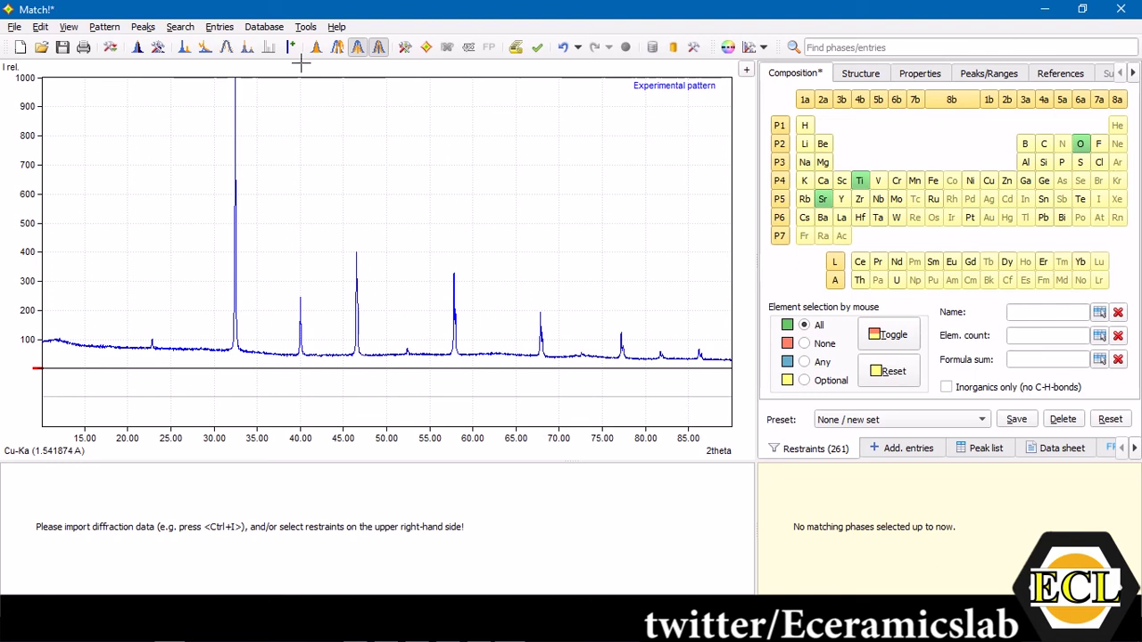
- Check the reference database list under Database > Select/create reference database, then close it
click(220, 26)
mouse_move(181, 29)
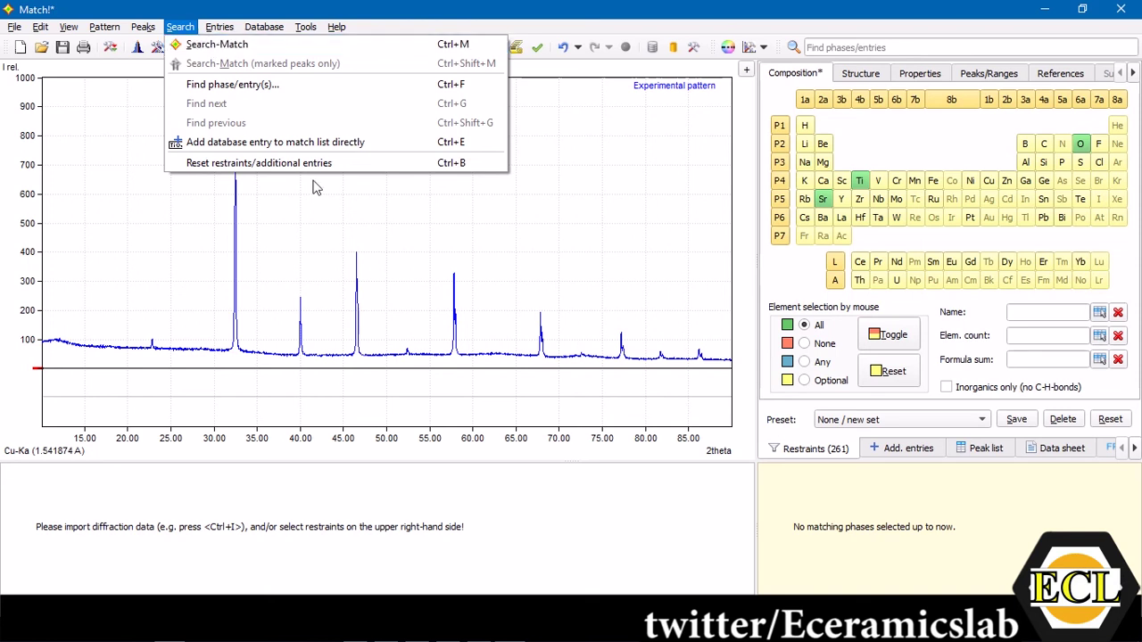
mouse_move(267, 29)
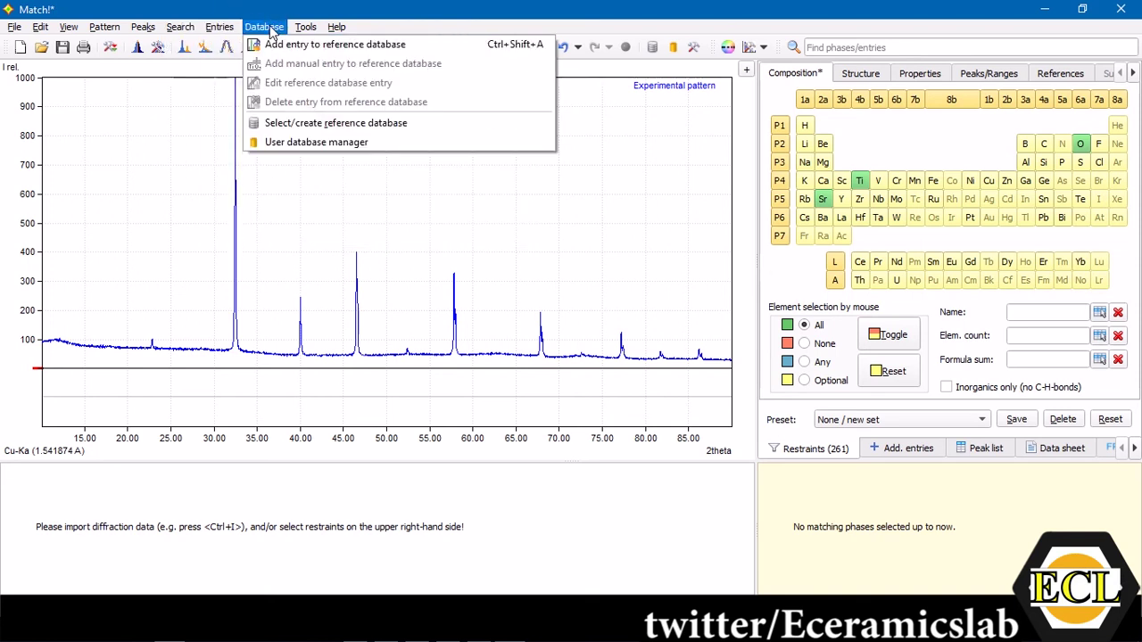
click(294, 126)
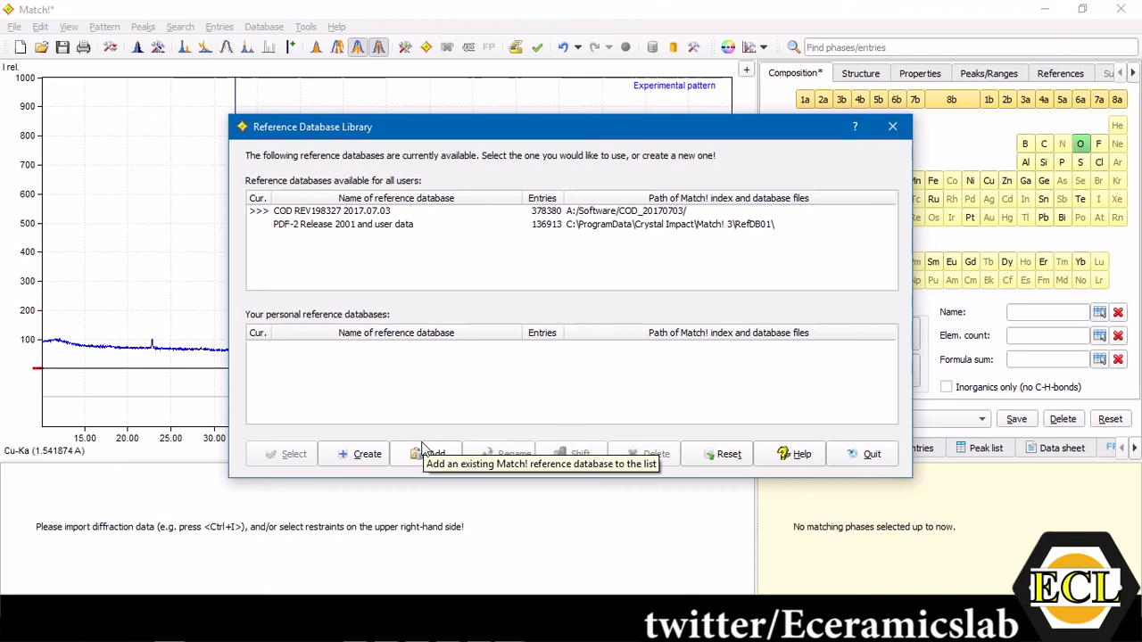
click(891, 126)
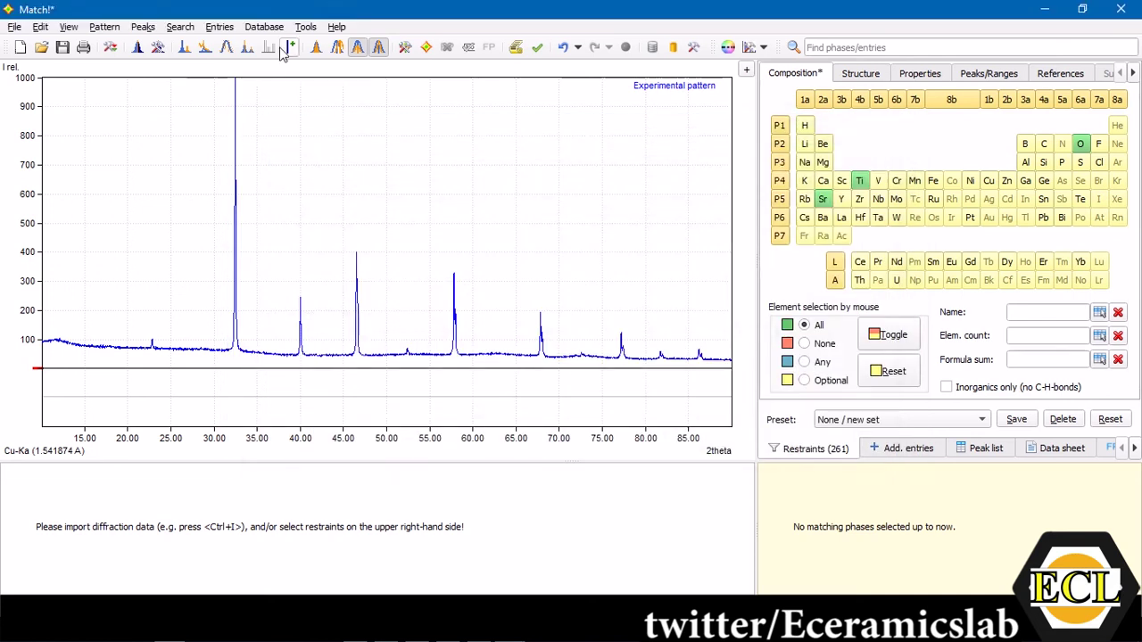
- Run Search-Match on the SrTiO3 pattern
click(221, 27)
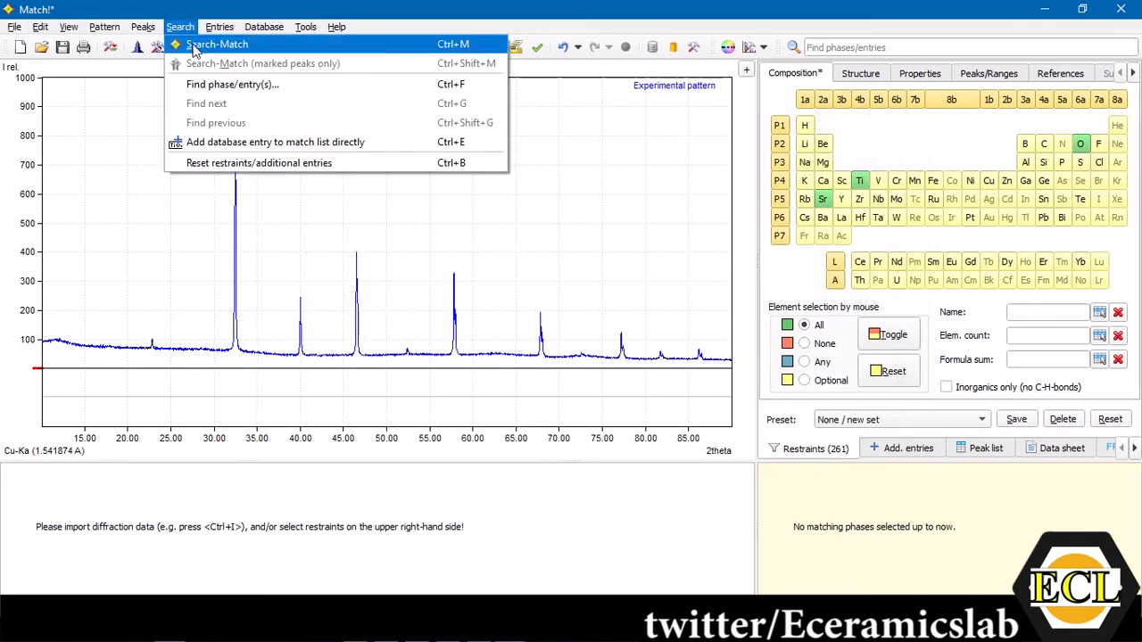
click(194, 46)
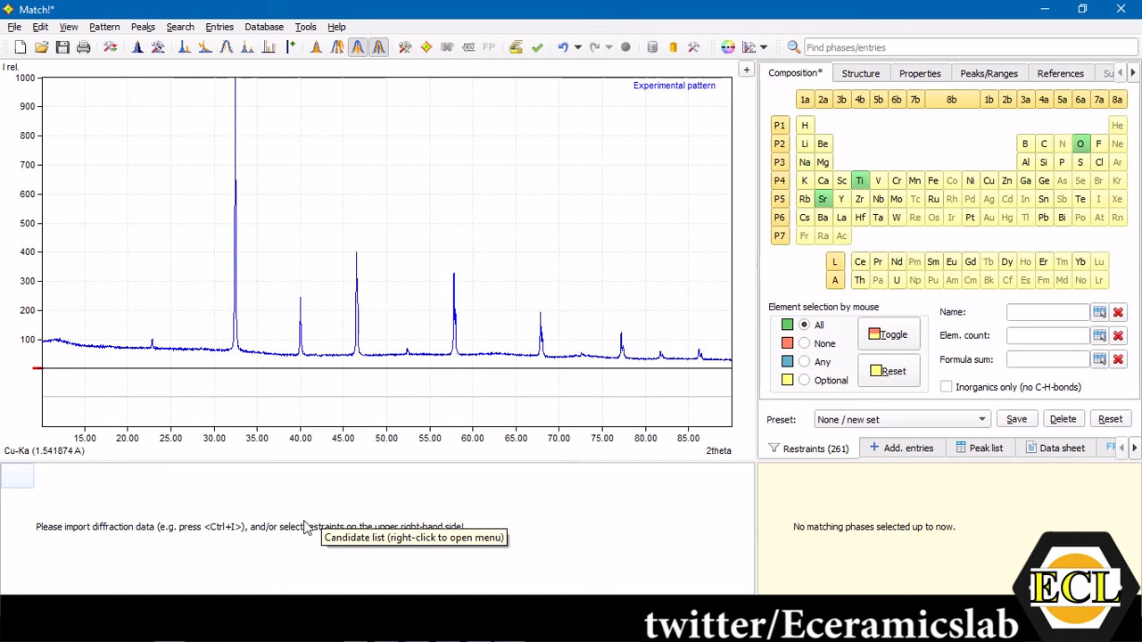
click(223, 32)
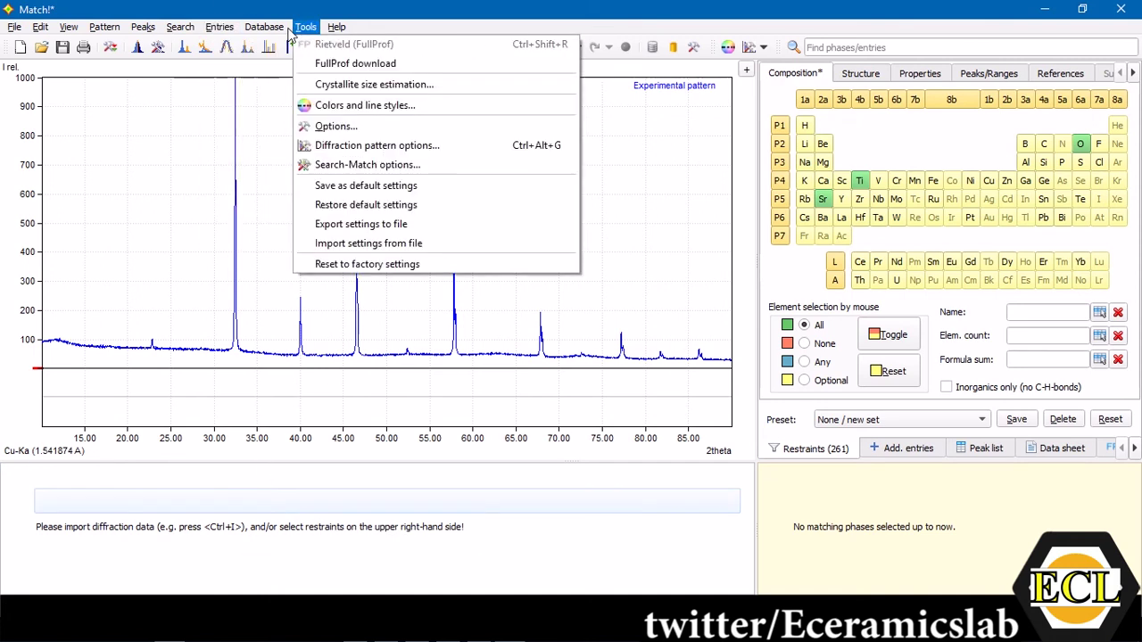
mouse_move(272, 33)
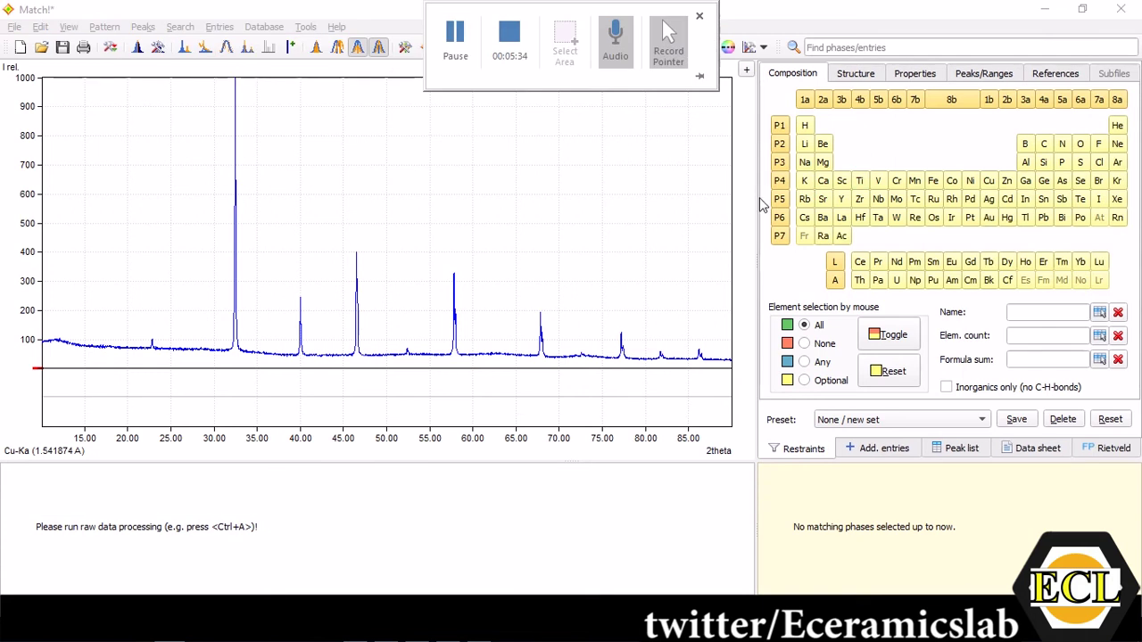
- Re-select Sr, Ti and O and rerun Search-Match, producing a calculated pattern with Rp 11.8%
click(822, 199)
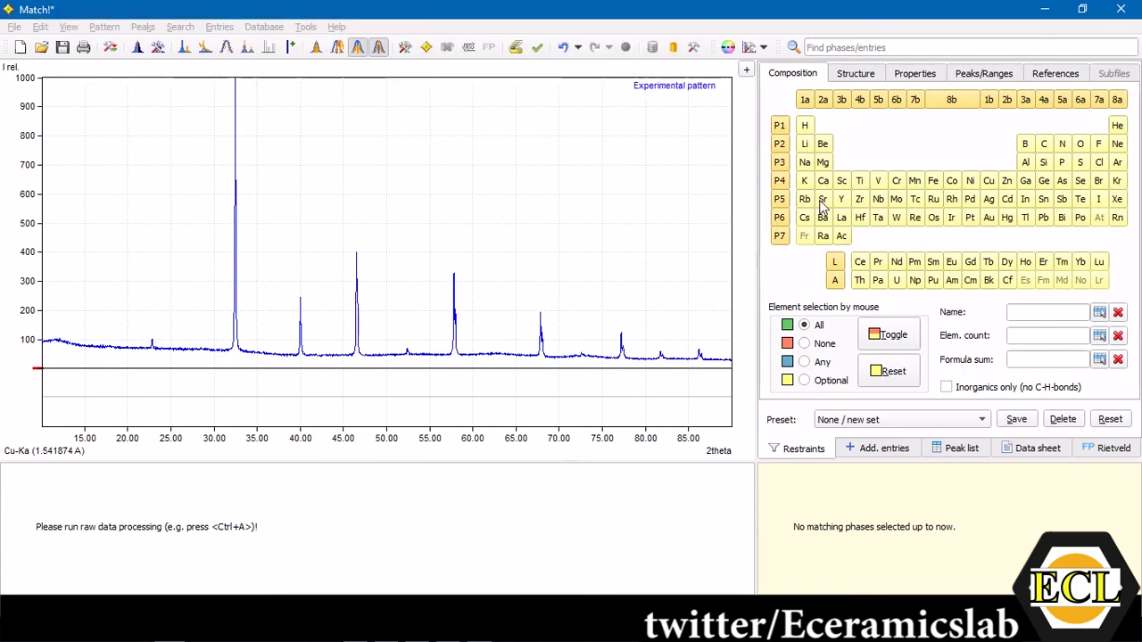
click(859, 183)
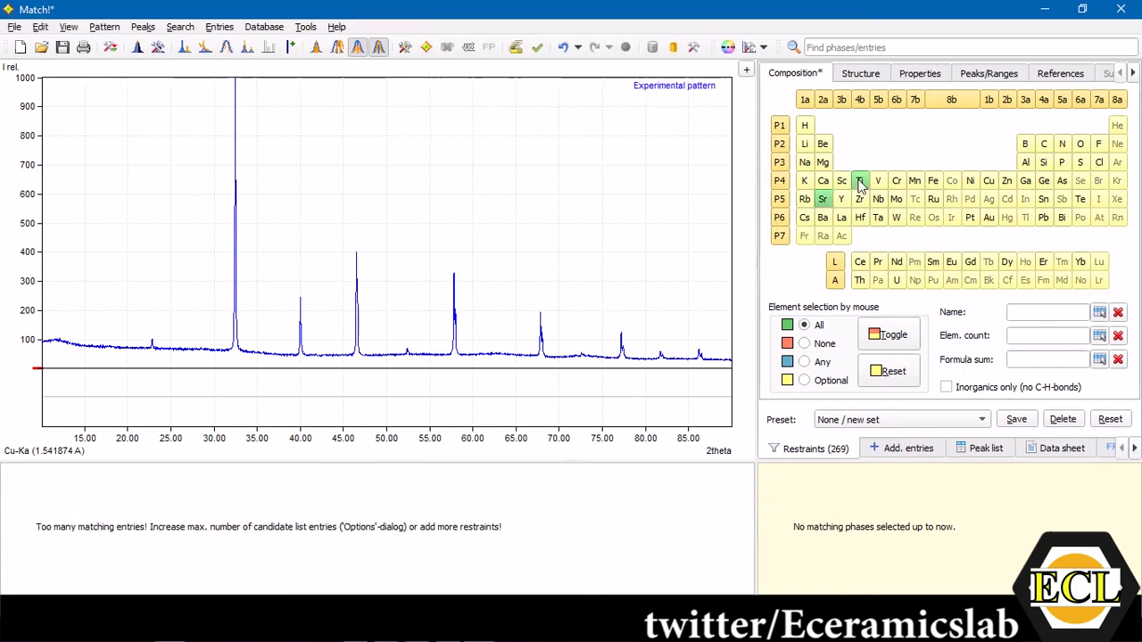
click(1080, 144)
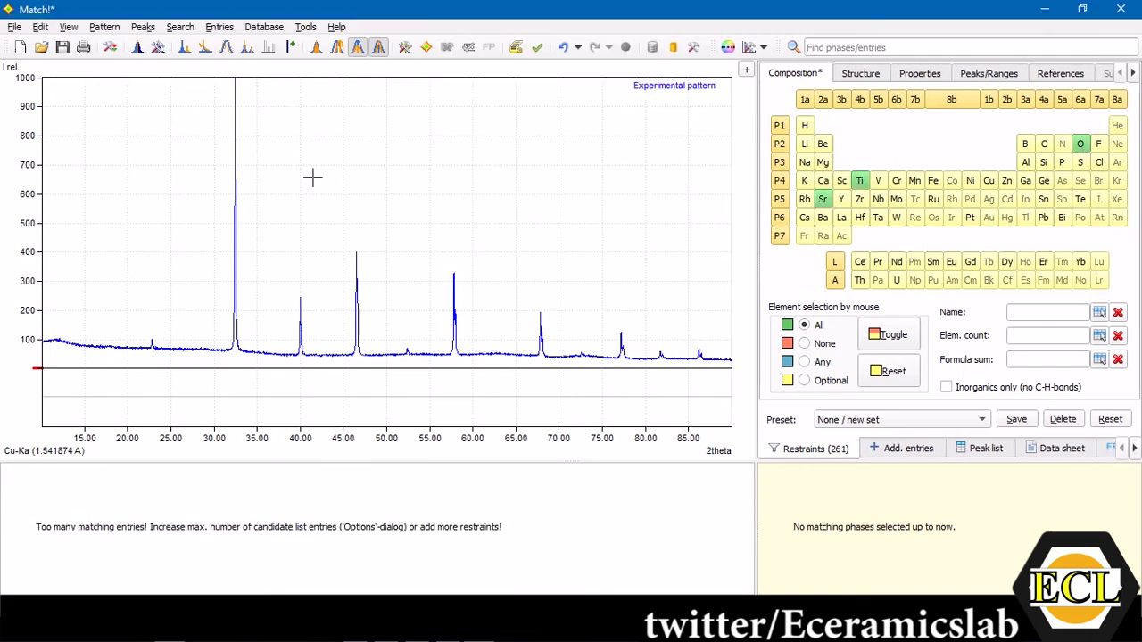
click(180, 26)
click(182, 42)
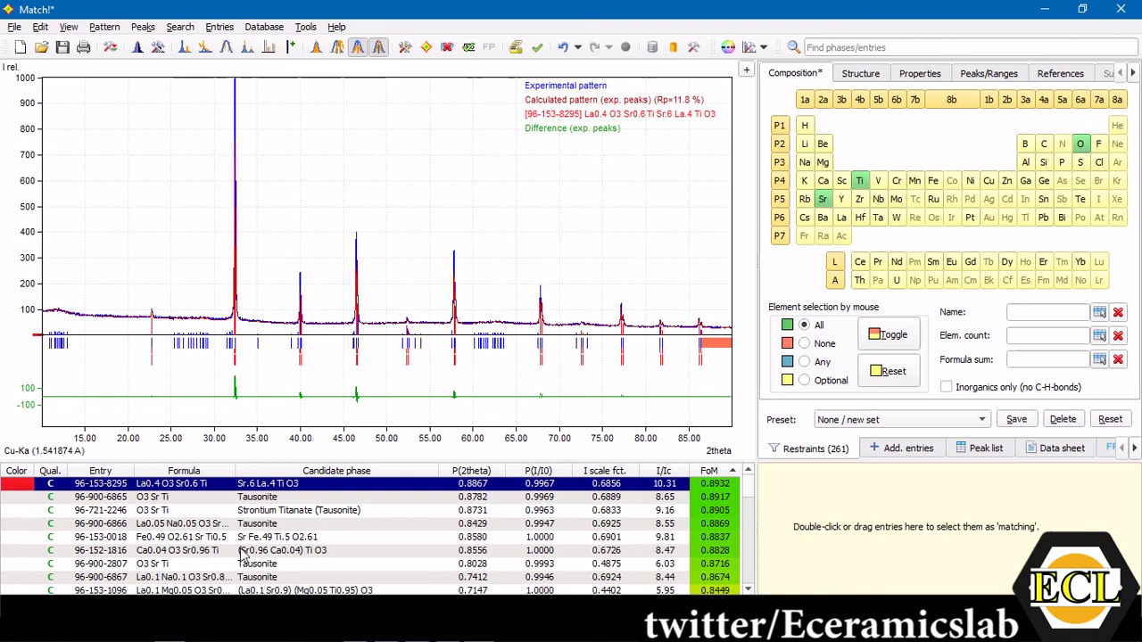
- Select the Tausonite SrTiO3 candidate 96-900-6865 as the matching phase at 100.0%
mouse_move(424, 7)
click(168, 499)
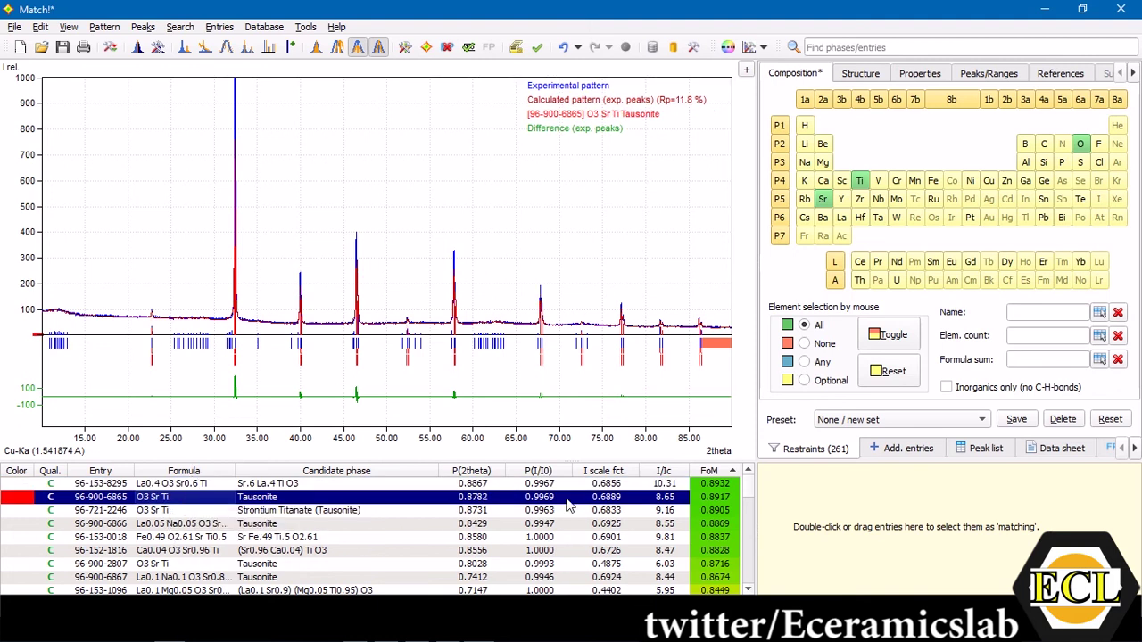
right_click(361, 502)
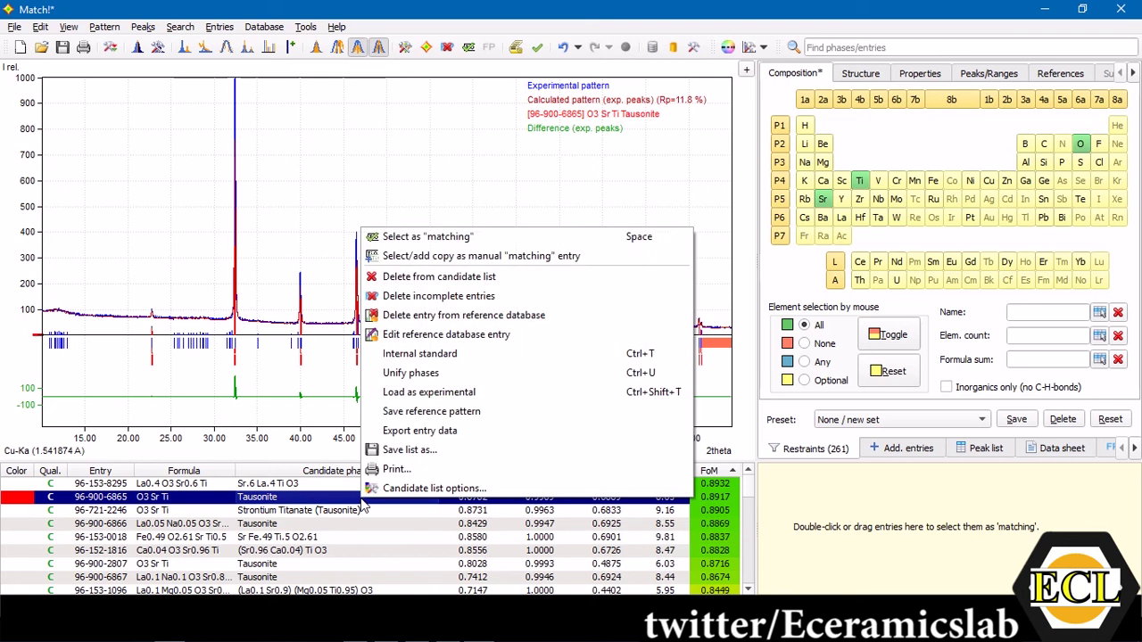
click(399, 239)
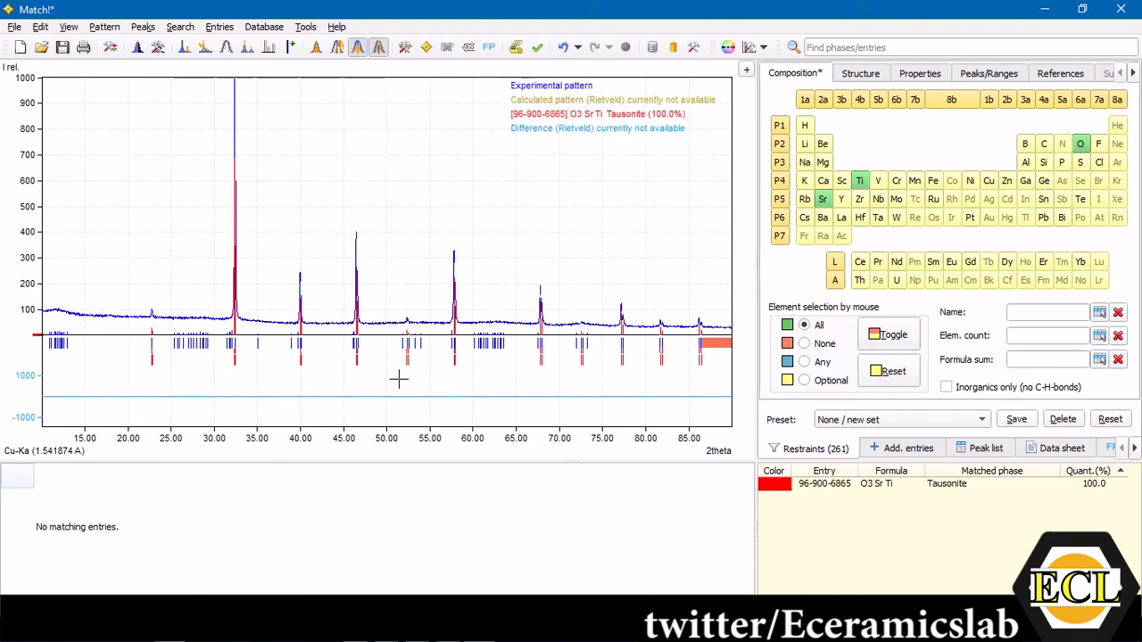
click(871, 487)
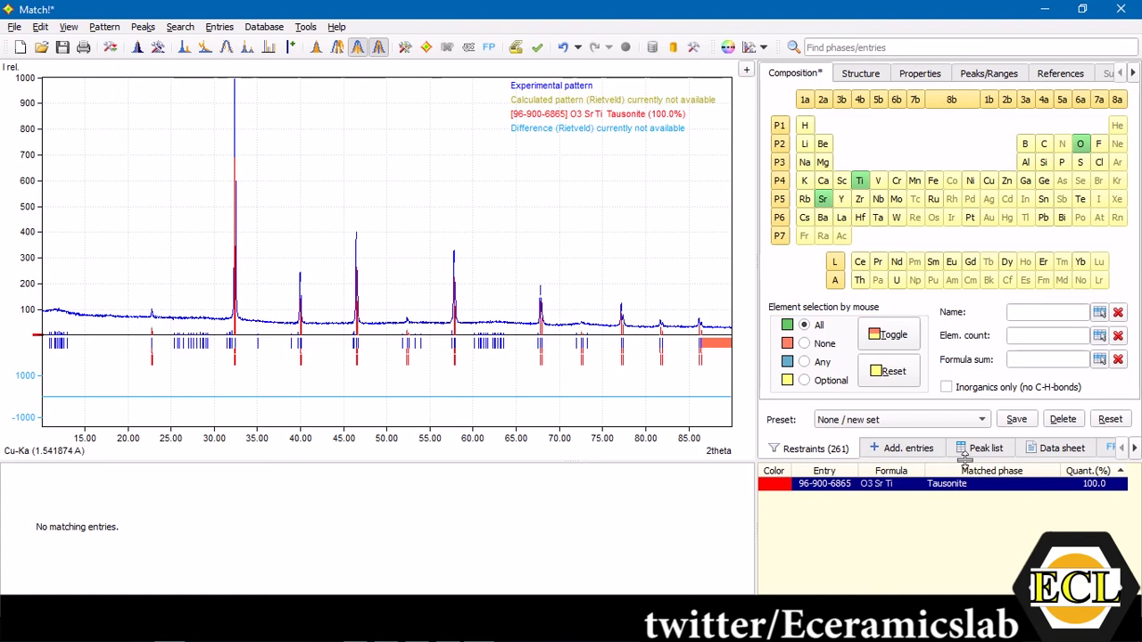
click(1060, 453)
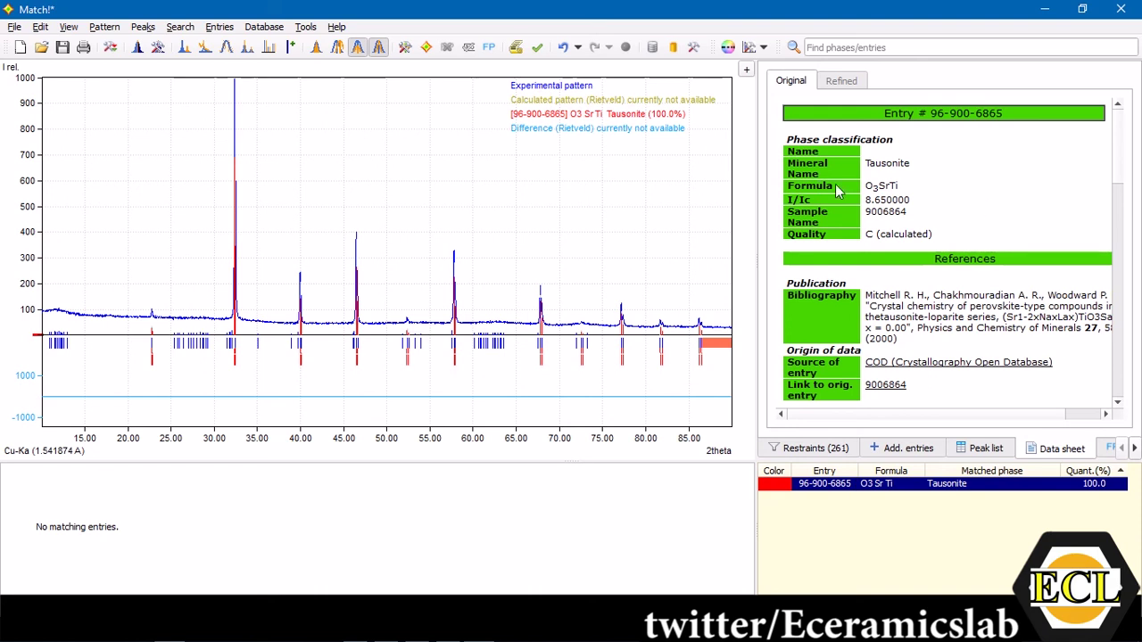
drag(868, 181, 906, 187)
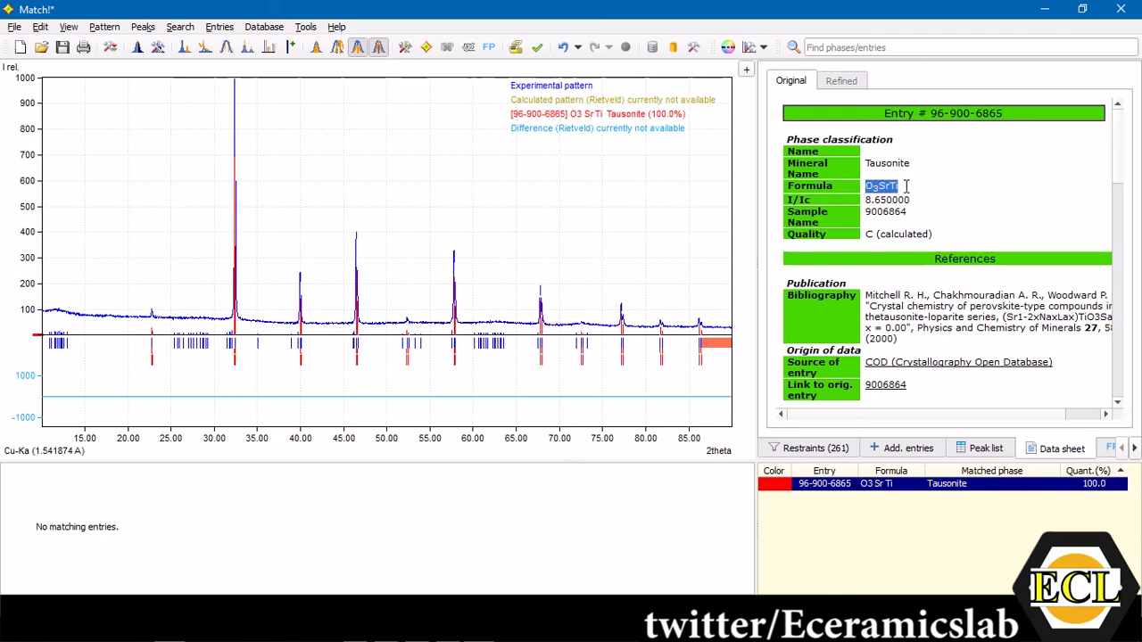
click(908, 196)
scroll(930, 264, down, 1)
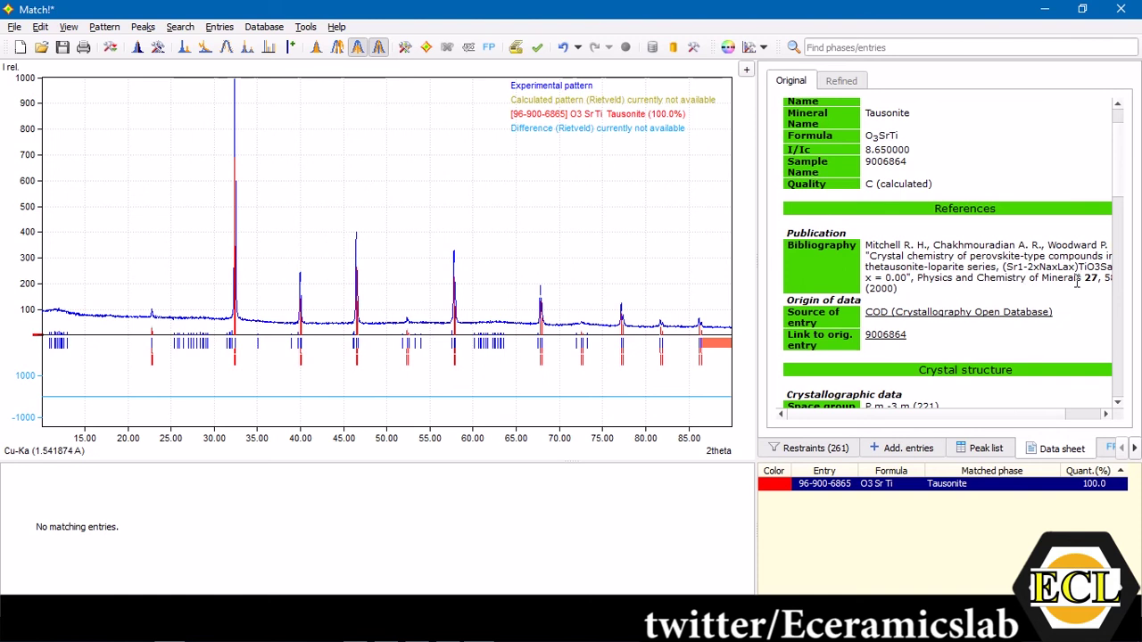
scroll(957, 335, down, 3)
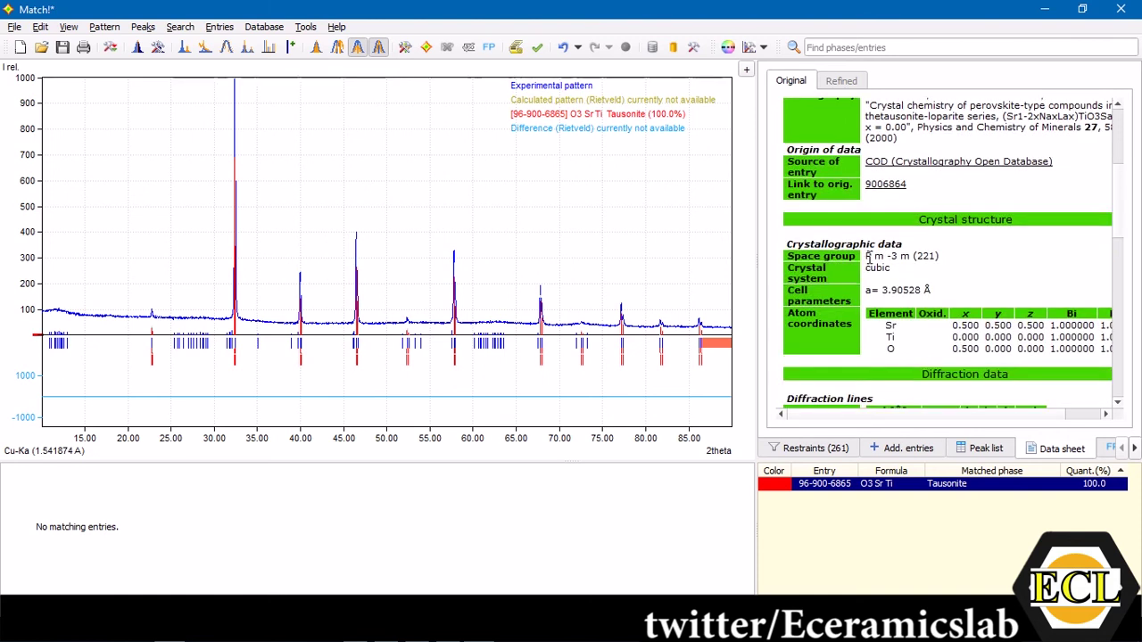
drag(867, 256, 943, 261)
click(943, 260)
drag(867, 298, 802, 263)
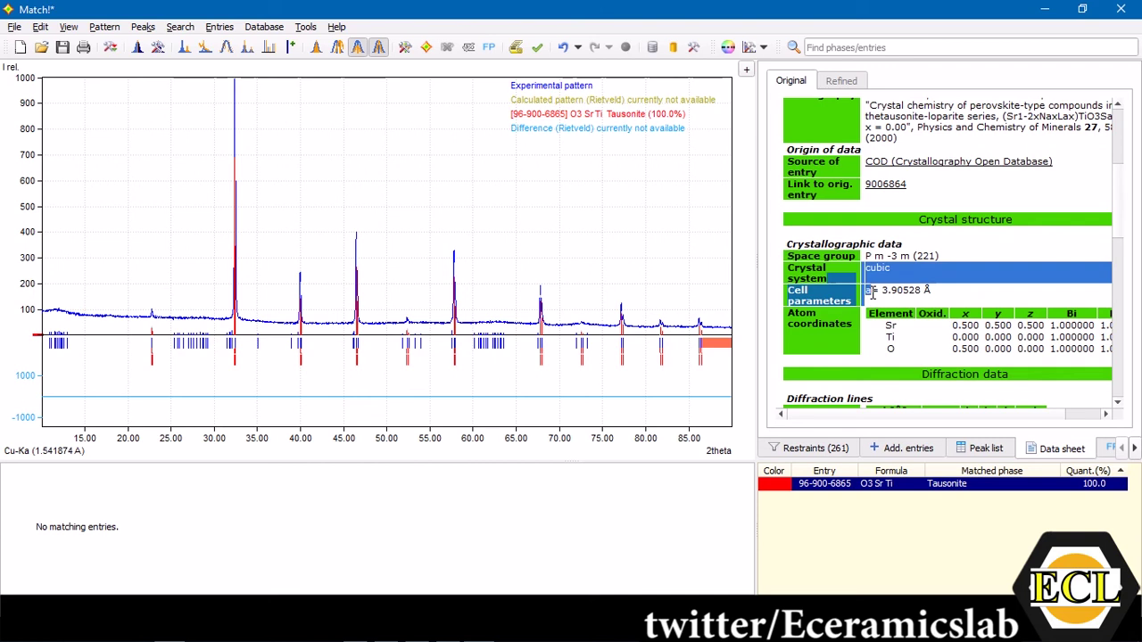
click(930, 305)
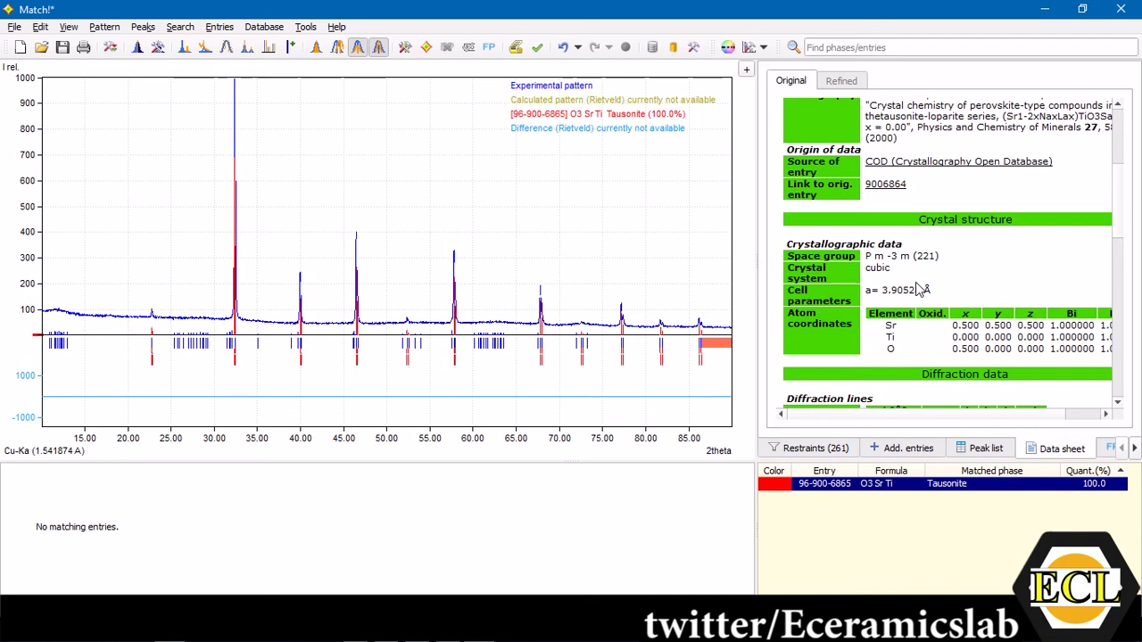
scroll(919, 288, down, 5)
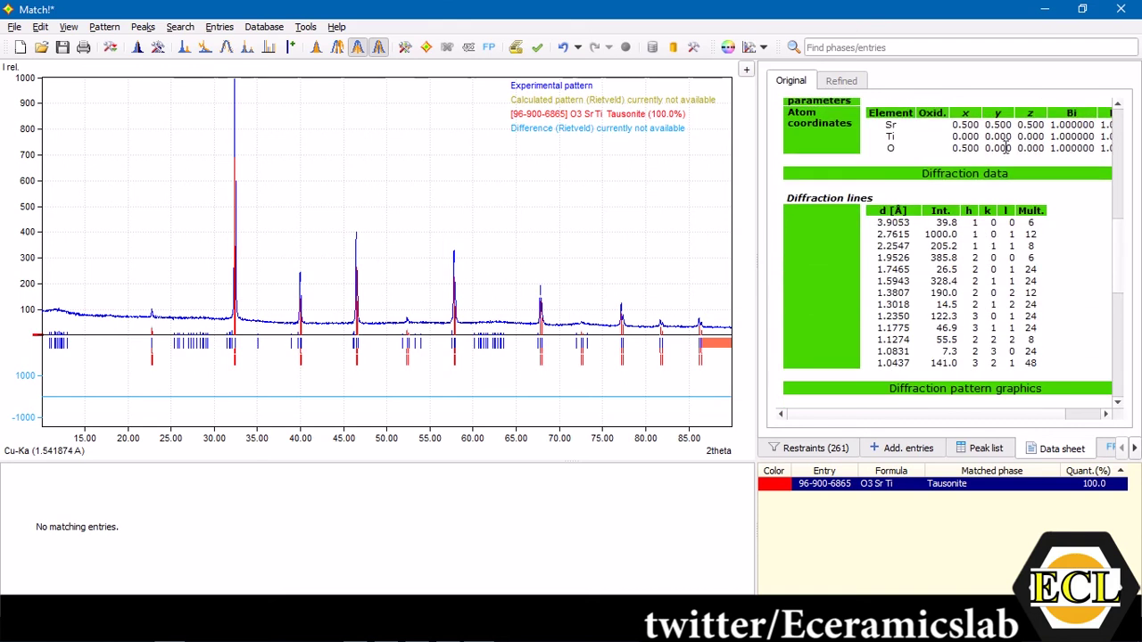
scroll(899, 181, up, 1)
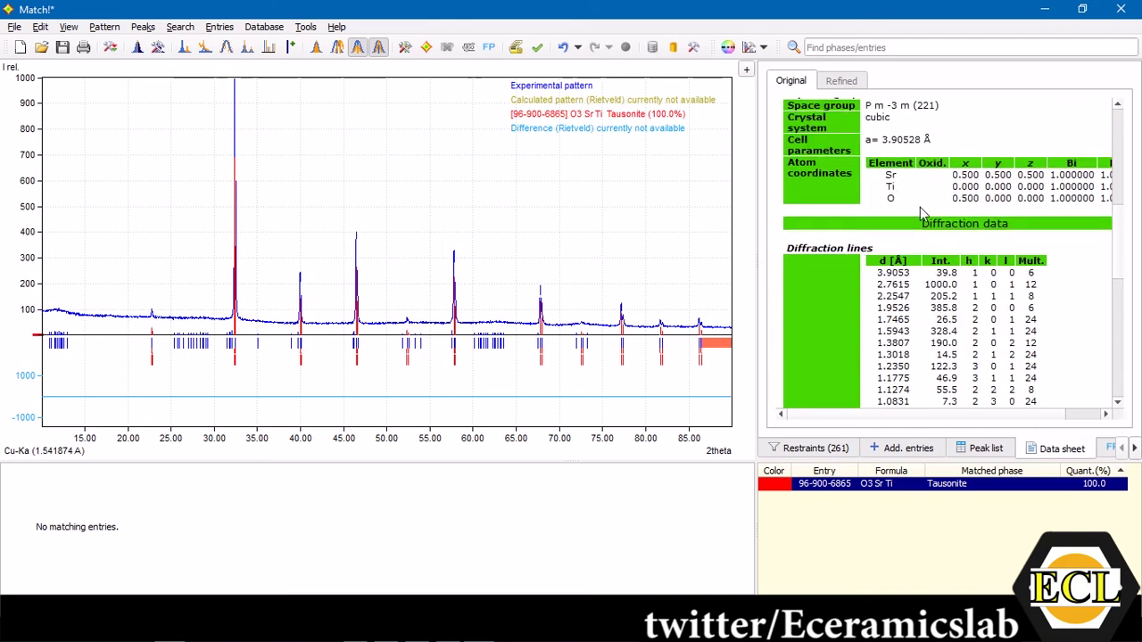
scroll(928, 238, down, 5)
scroll(925, 237, down, 4)
scroll(923, 267, up, 20)
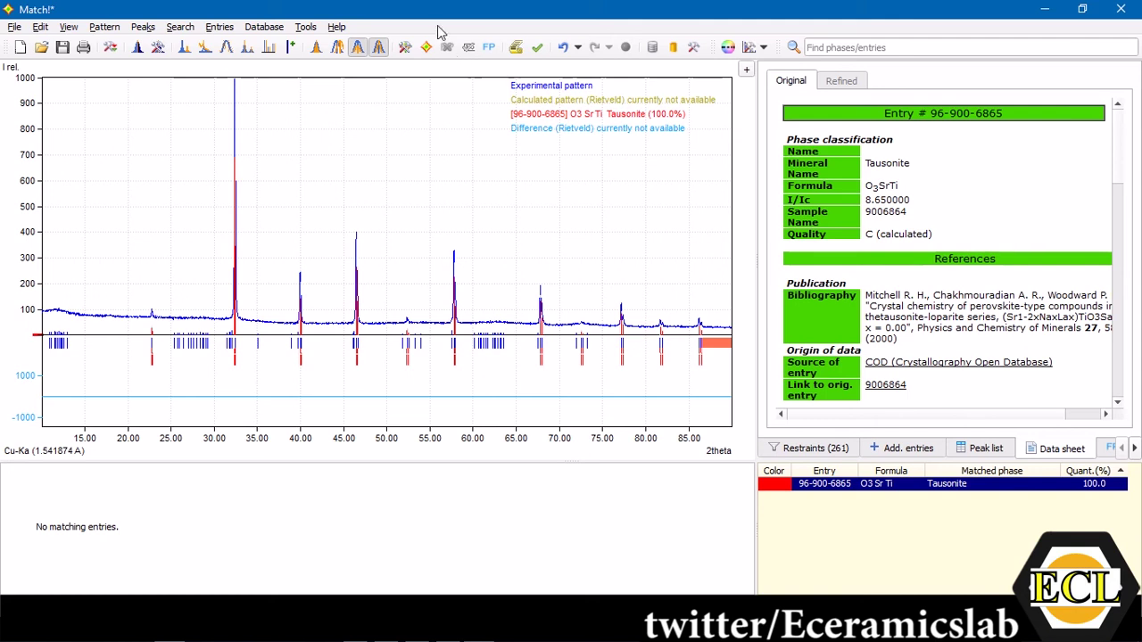
- Open the FP (Rietveld) dialog, enable Automatic Rietveld refinement and run FullProf
click(264, 26)
mouse_move(306, 27)
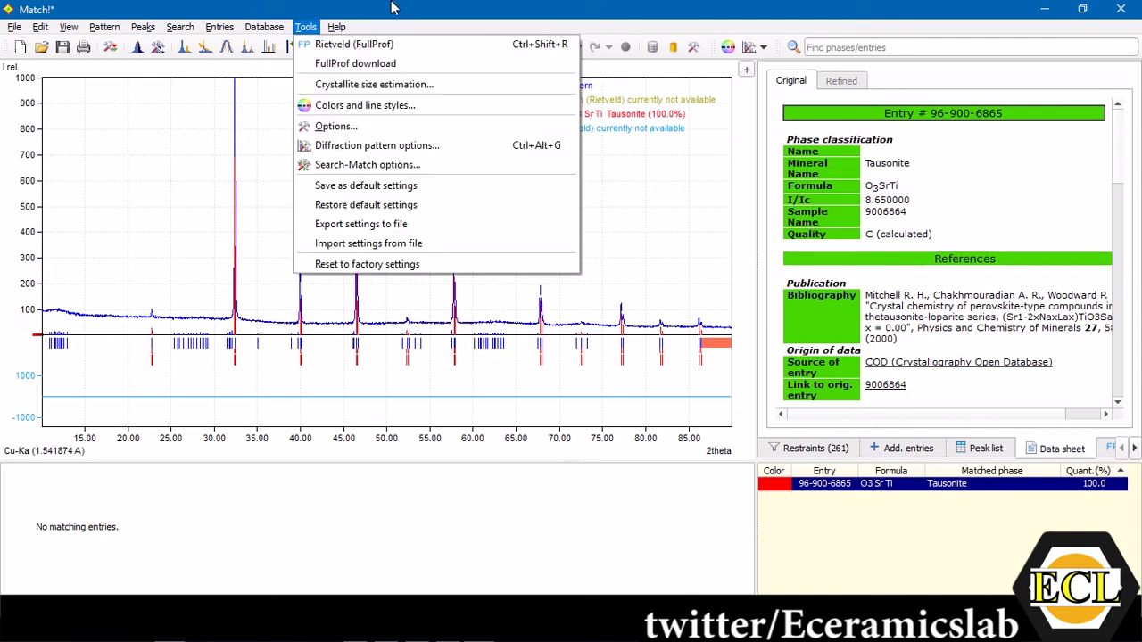
click(810, 18)
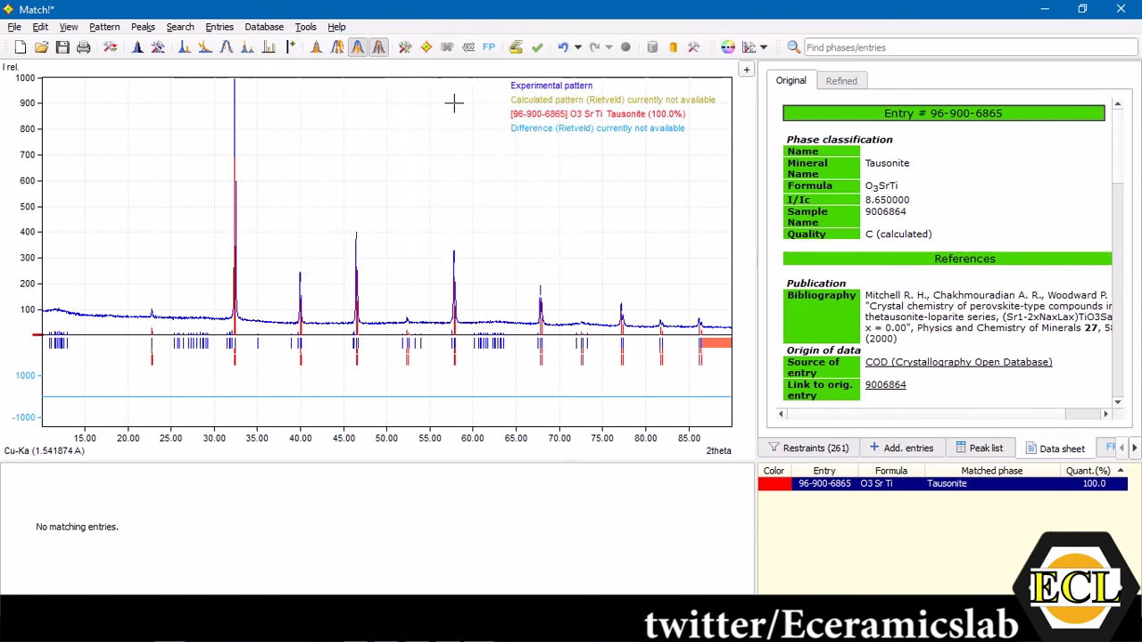
click(493, 52)
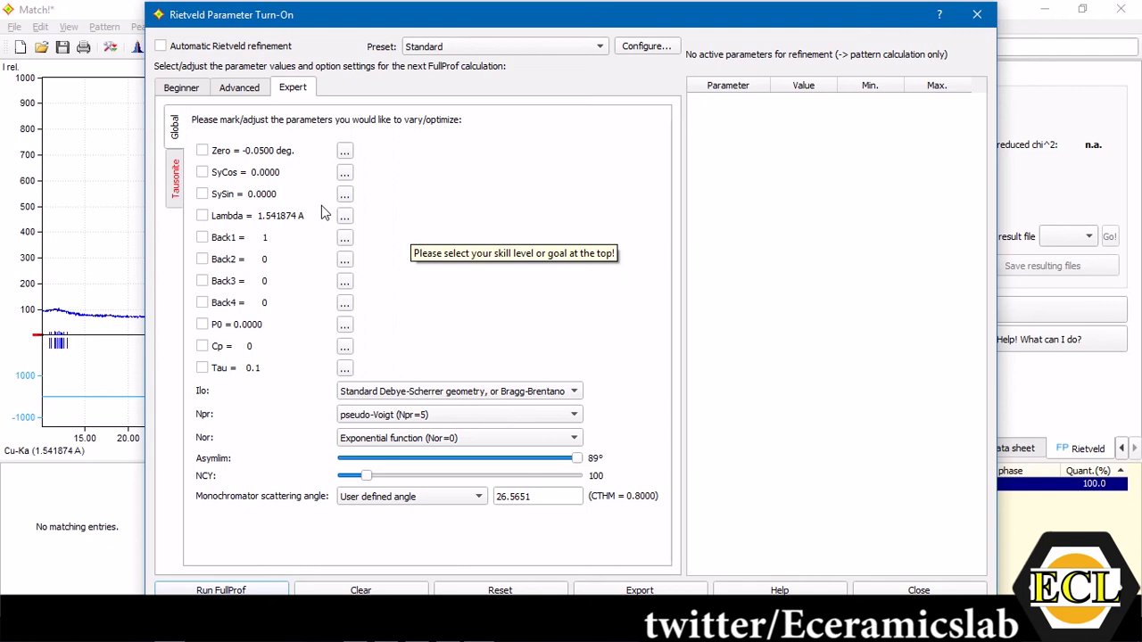
click(160, 47)
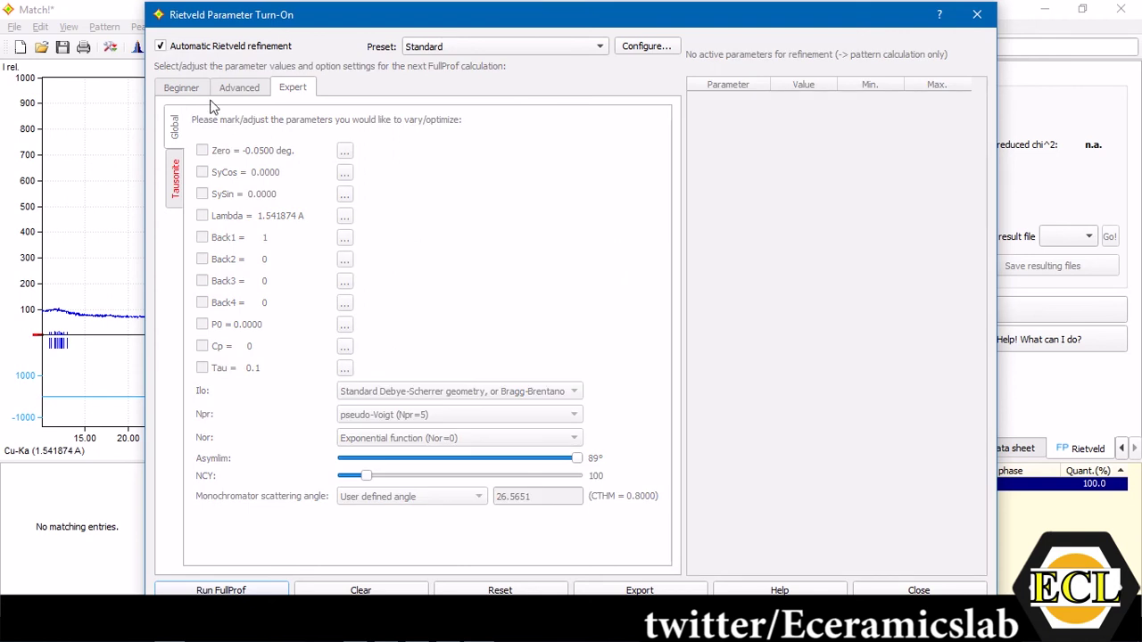
click(249, 590)
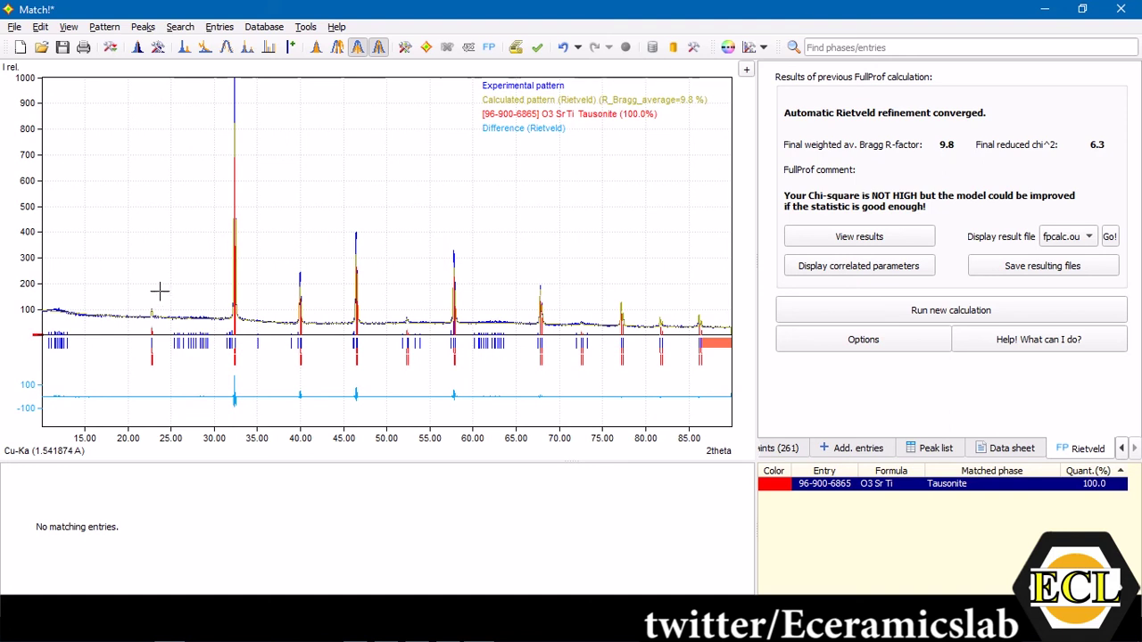
- Zoom into 2theta 20.5–27 and 37.5–41.5 to check small-peak fits, zooming out after each
drag(133, 279, 190, 353)
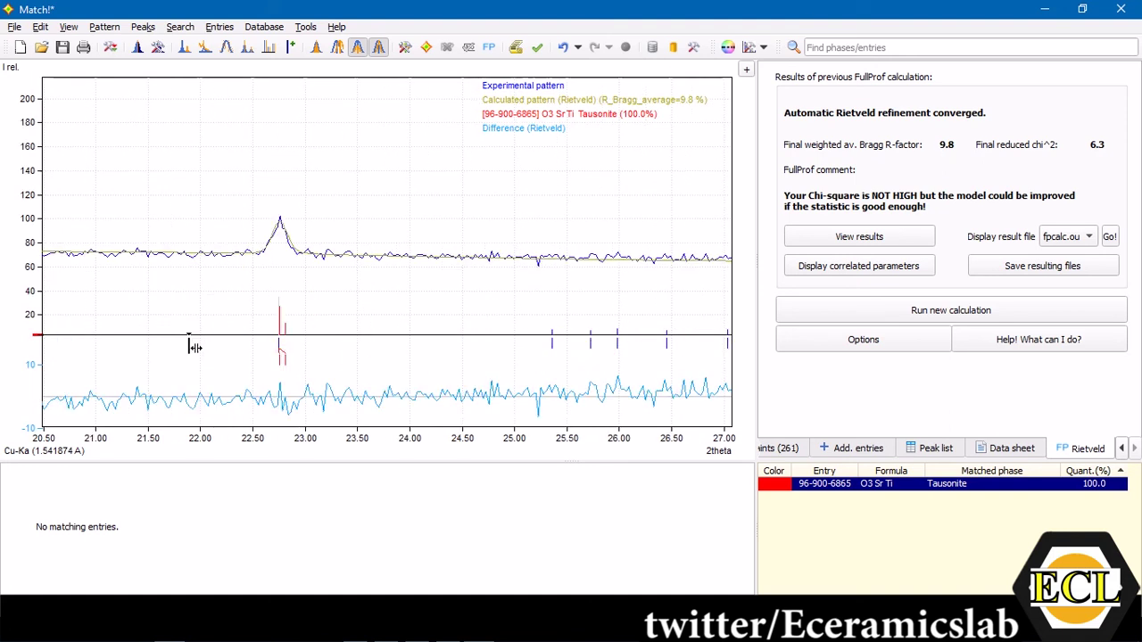
right_click(247, 170)
drag(275, 235, 314, 355)
right_click(316, 215)
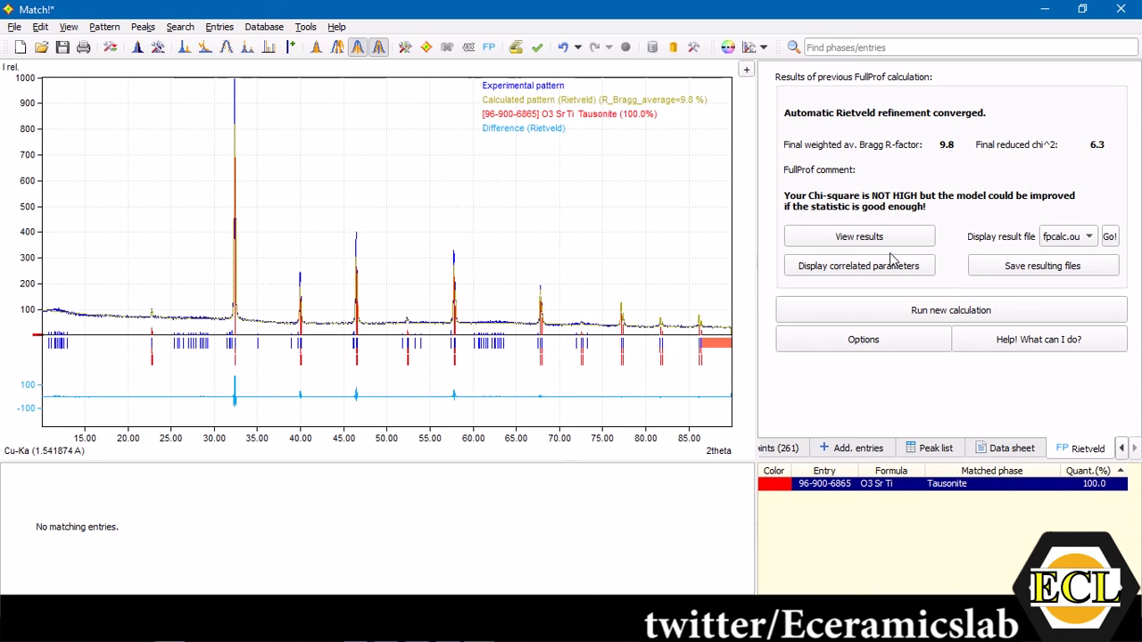
- Display the fpcalc.out refinement result file
click(1077, 237)
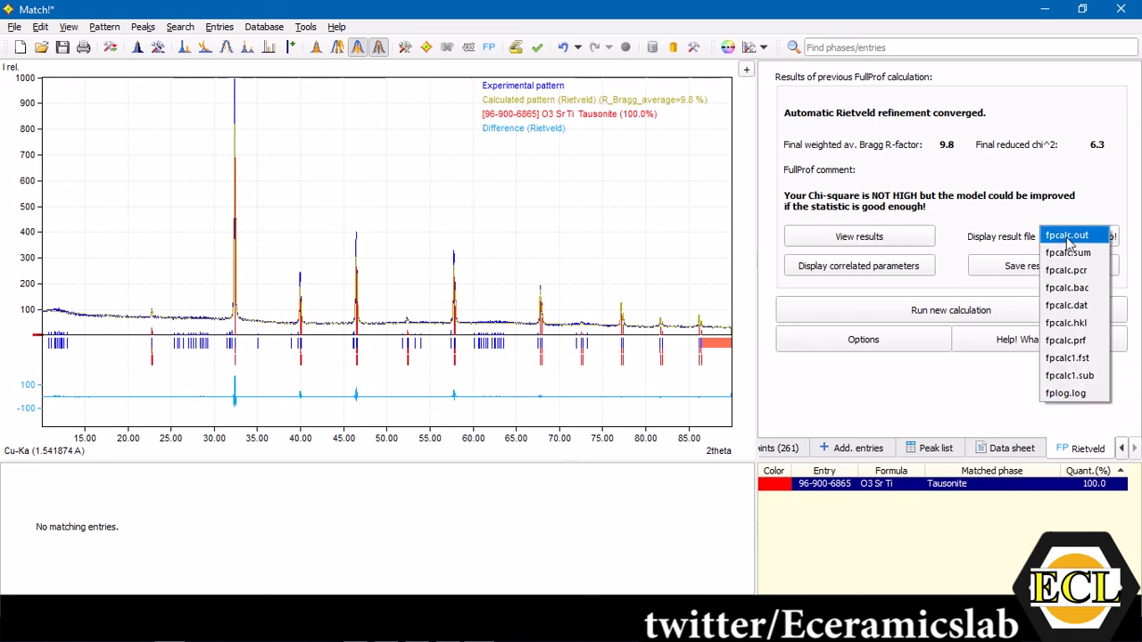
click(1067, 236)
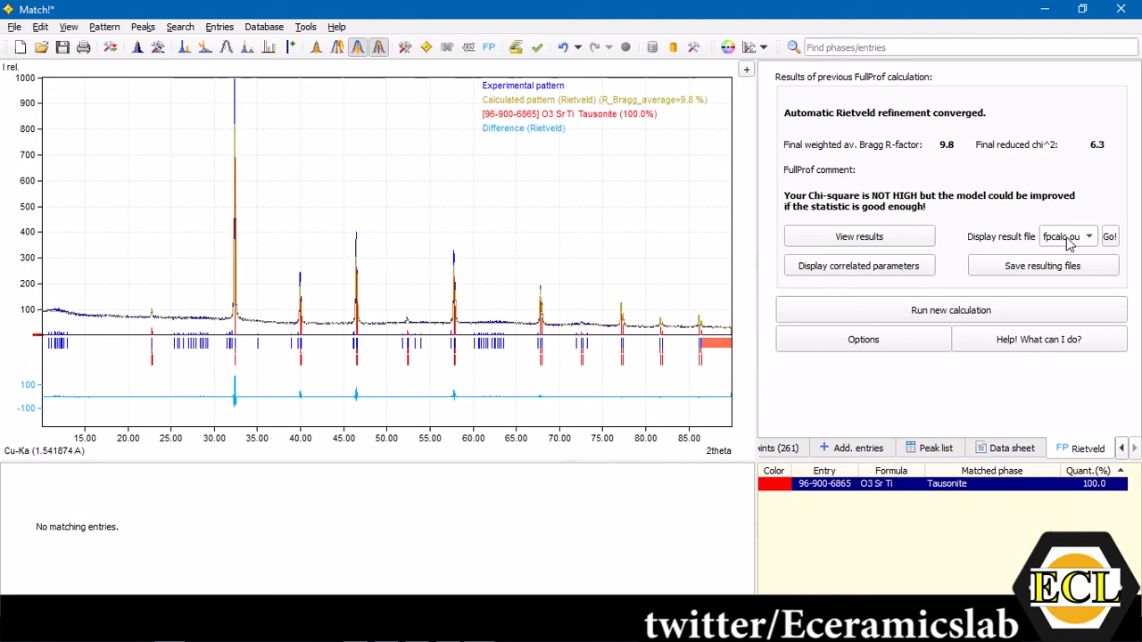
click(1107, 237)
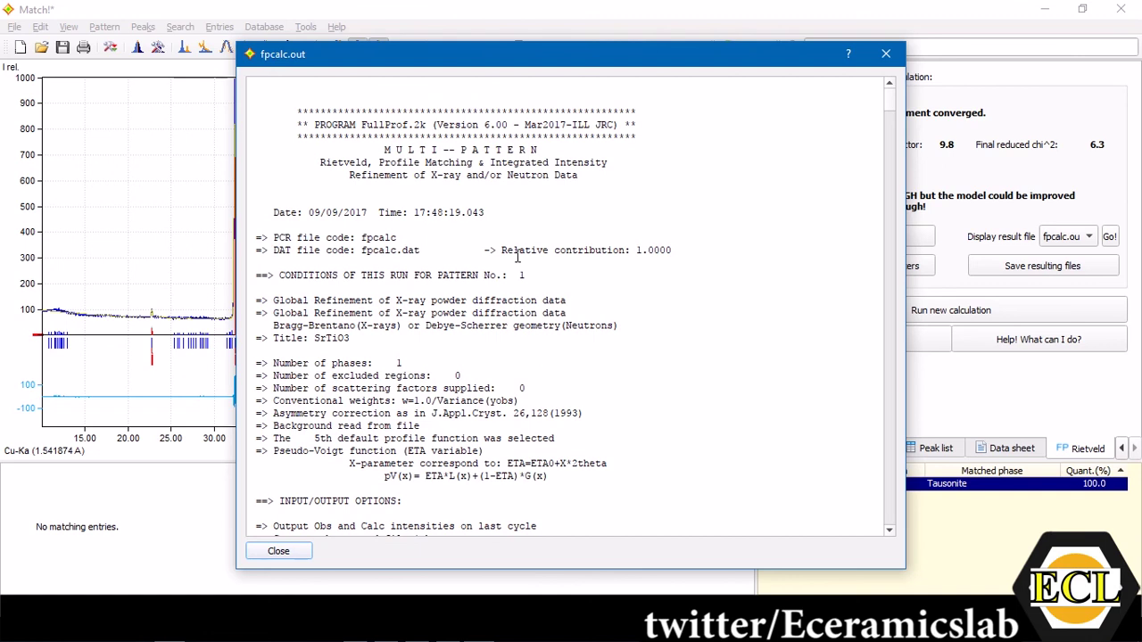
- Scroll through fpcalc.out down to the Direct cell parameters section
scroll(593, 339, down, 20)
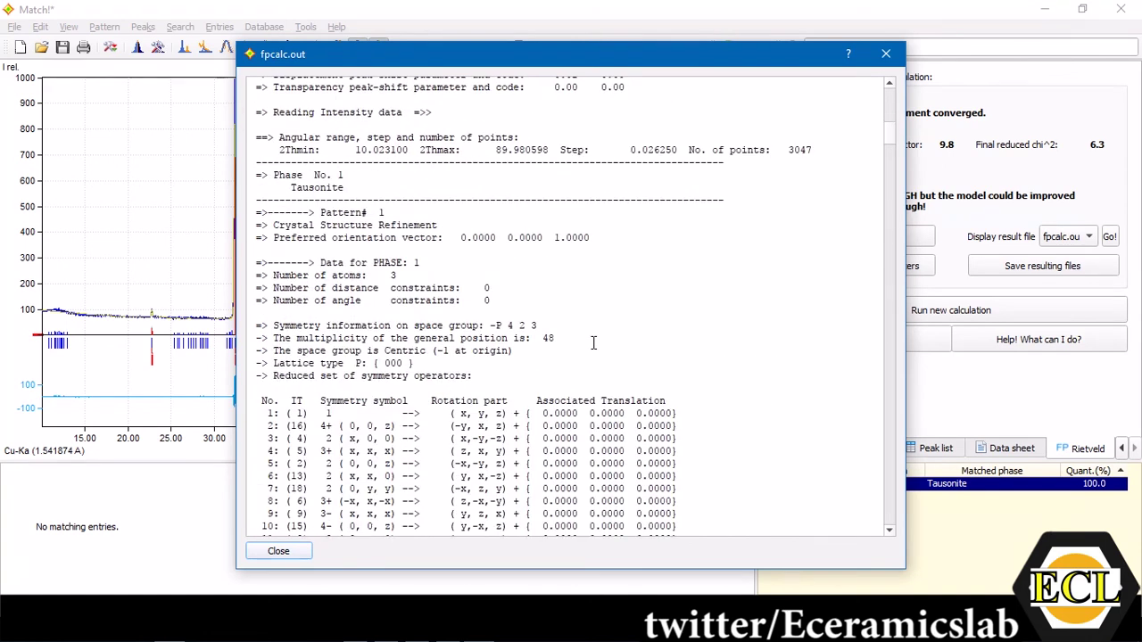
scroll(593, 341, down, 4)
scroll(593, 342, up, 6)
scroll(593, 342, down, 20)
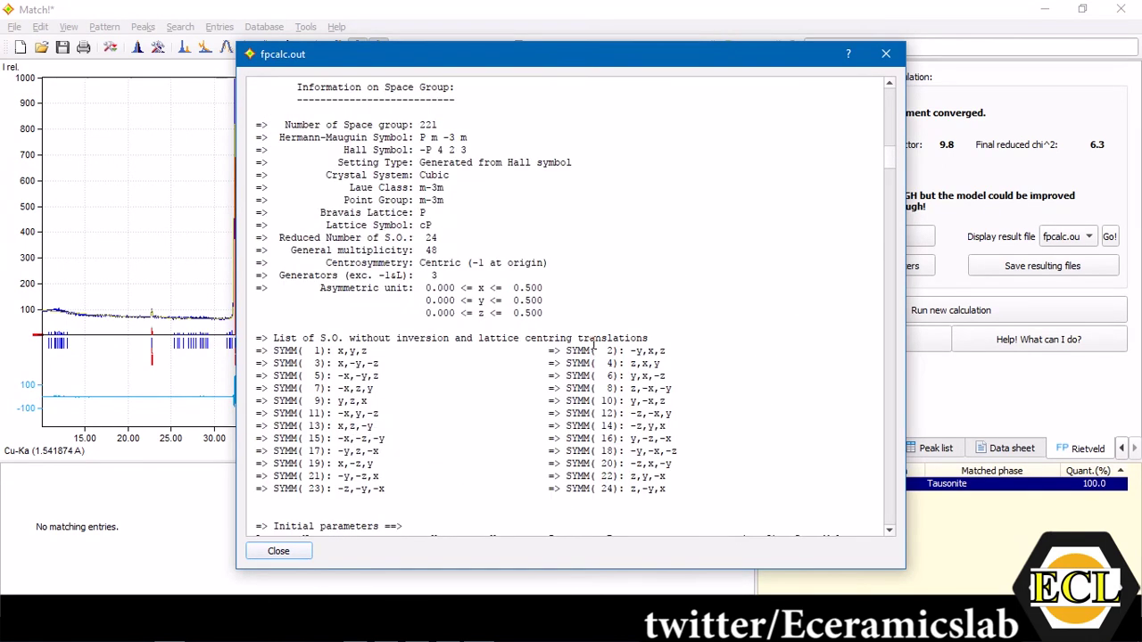
scroll(593, 343, down, 1)
scroll(593, 343, up, 9)
scroll(594, 344, down, 15)
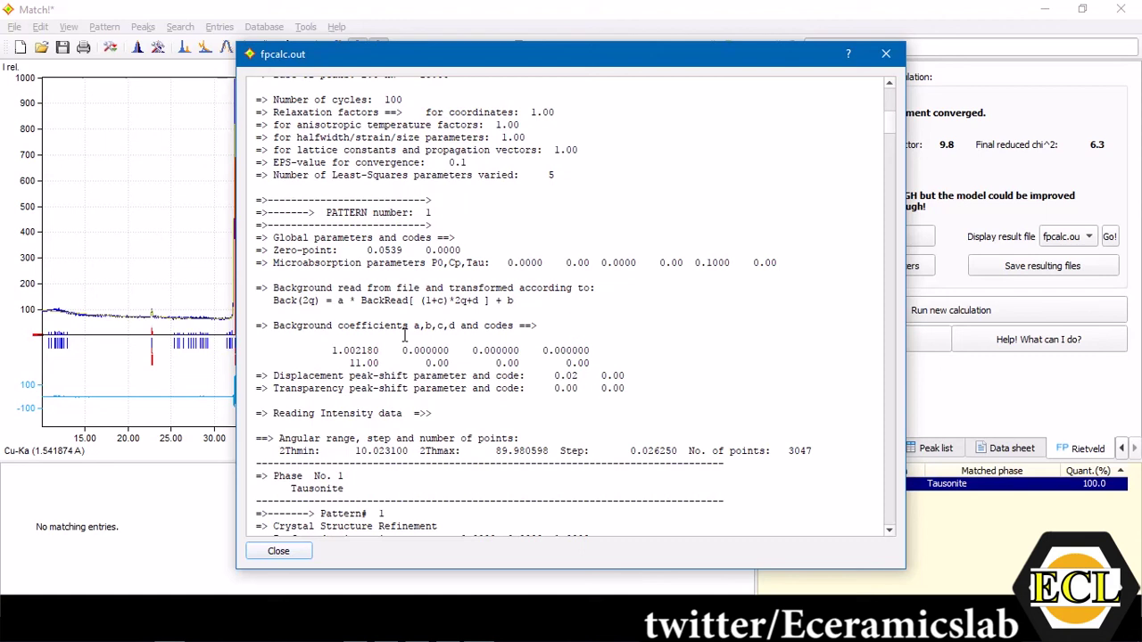
scroll(404, 335, down, 3)
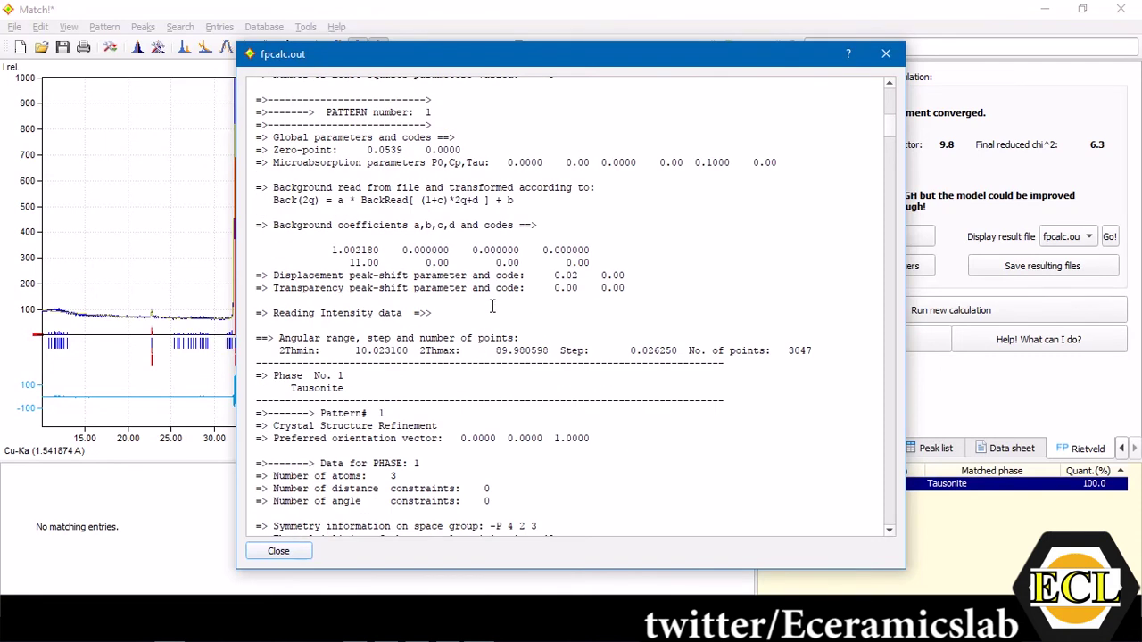
scroll(499, 334, down, 18)
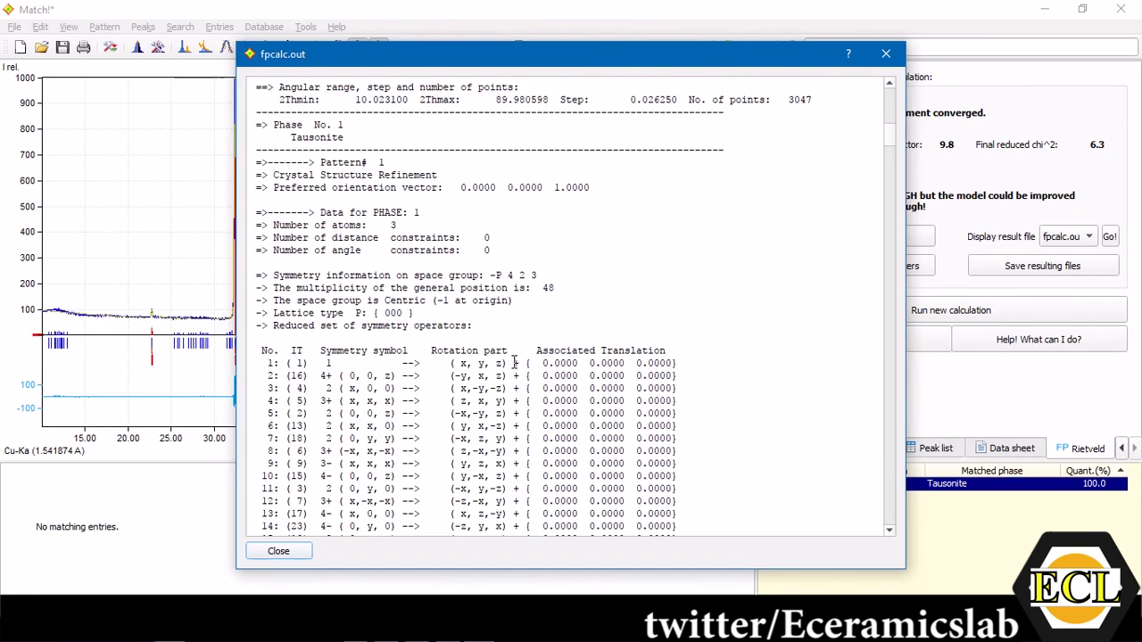
scroll(513, 362, up, 3)
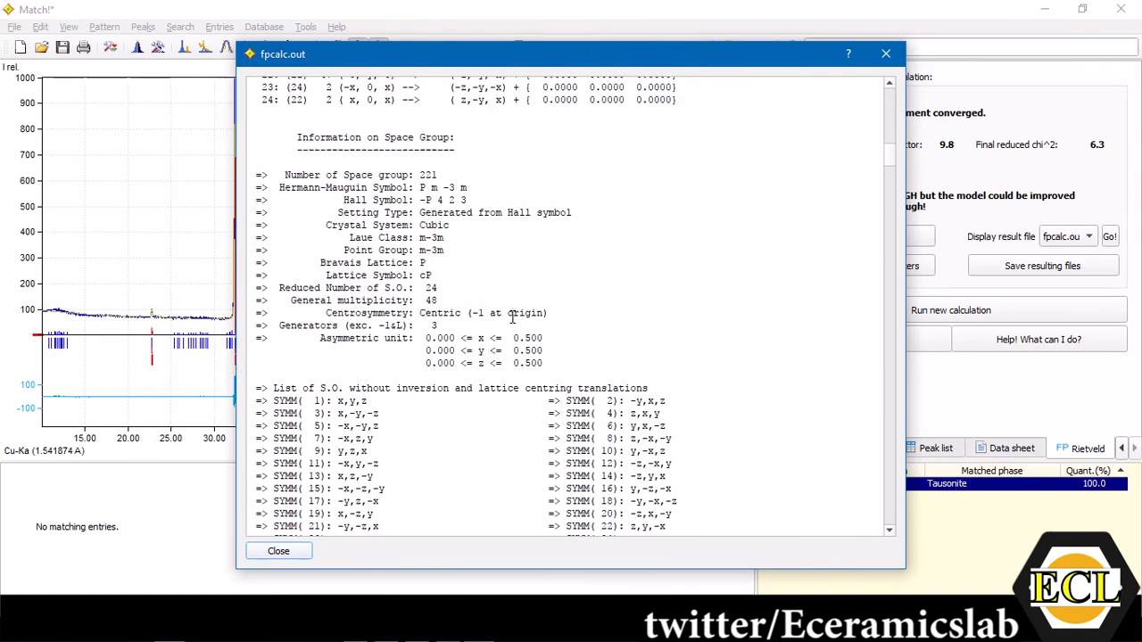
drag(419, 187, 455, 189)
scroll(568, 368, down, 9)
scroll(569, 369, down, 3)
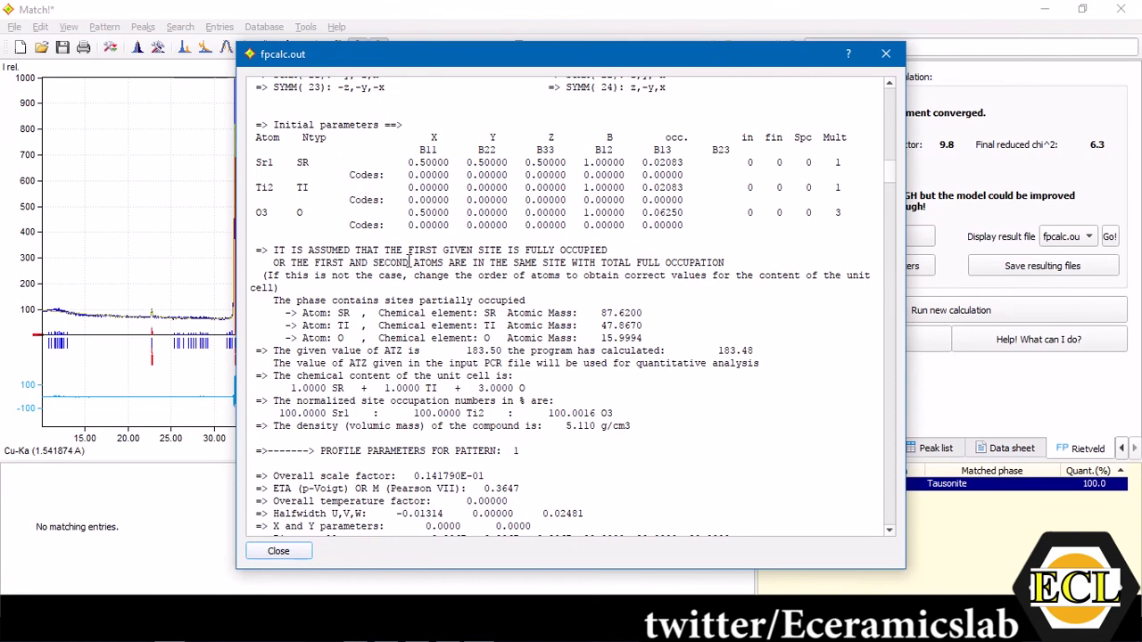
scroll(573, 344, down, 12)
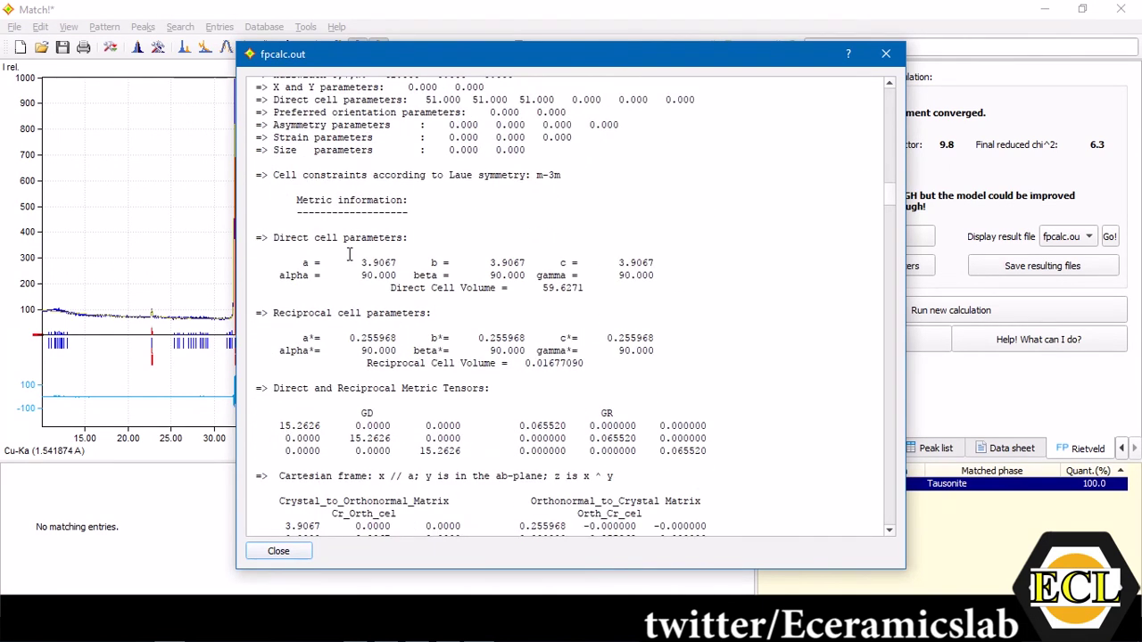
- Highlight the refined cell parameters a = b = c = 3.9067 Å, then close fpcalc.out
drag(363, 263, 400, 265)
scroll(507, 195, down, 1)
scroll(407, 320, up, 1)
click(361, 269)
drag(357, 259, 675, 267)
click(675, 267)
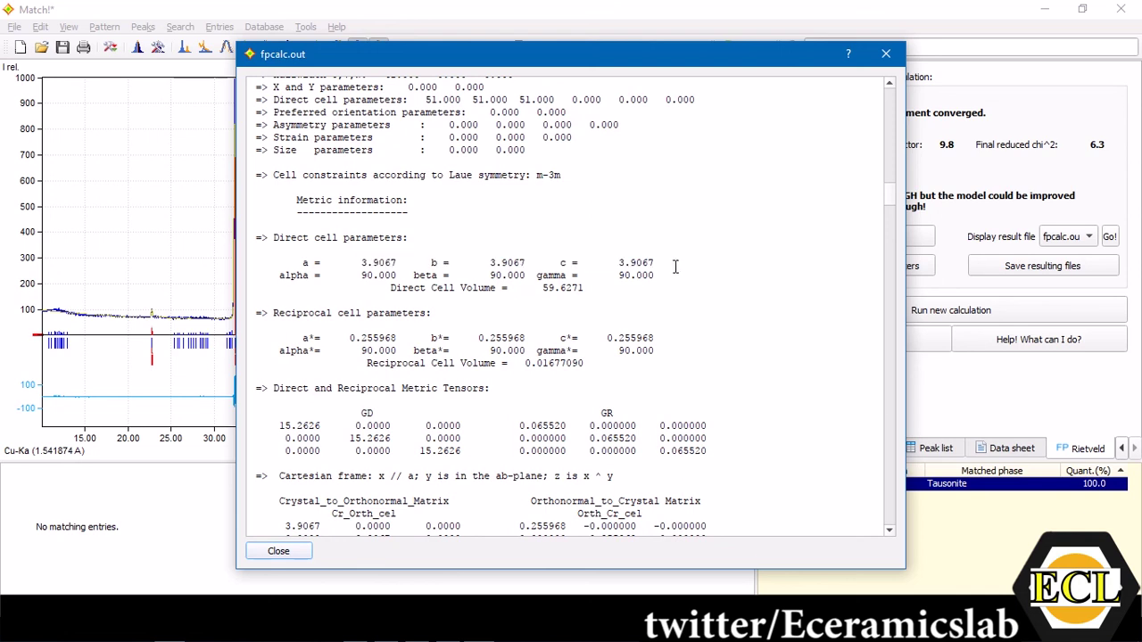
click(886, 54)
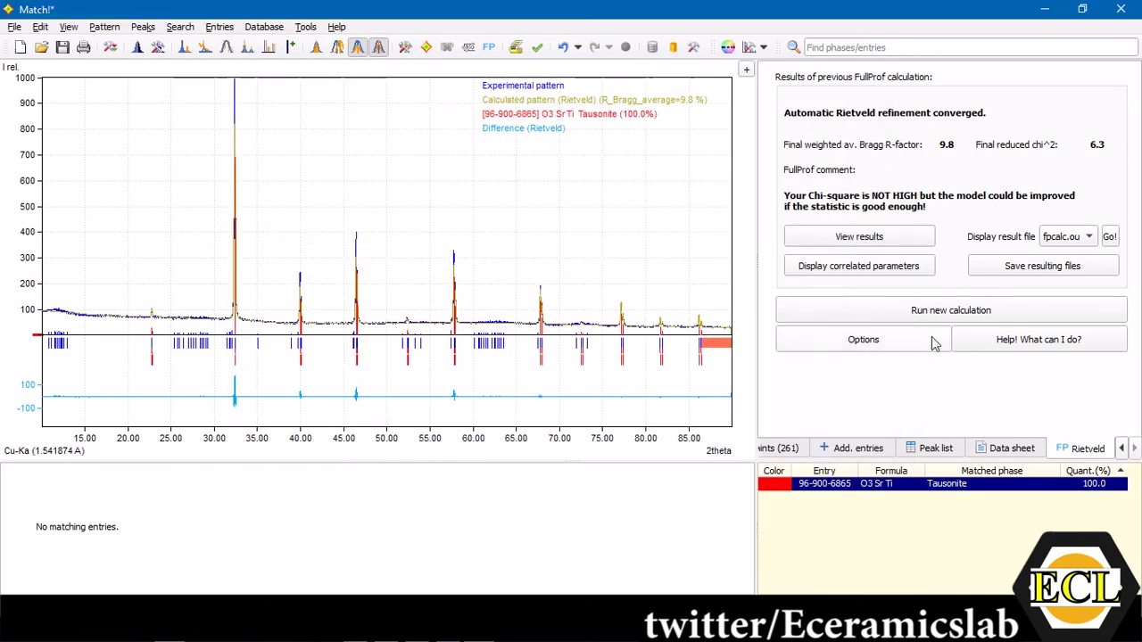
click(1068, 239)
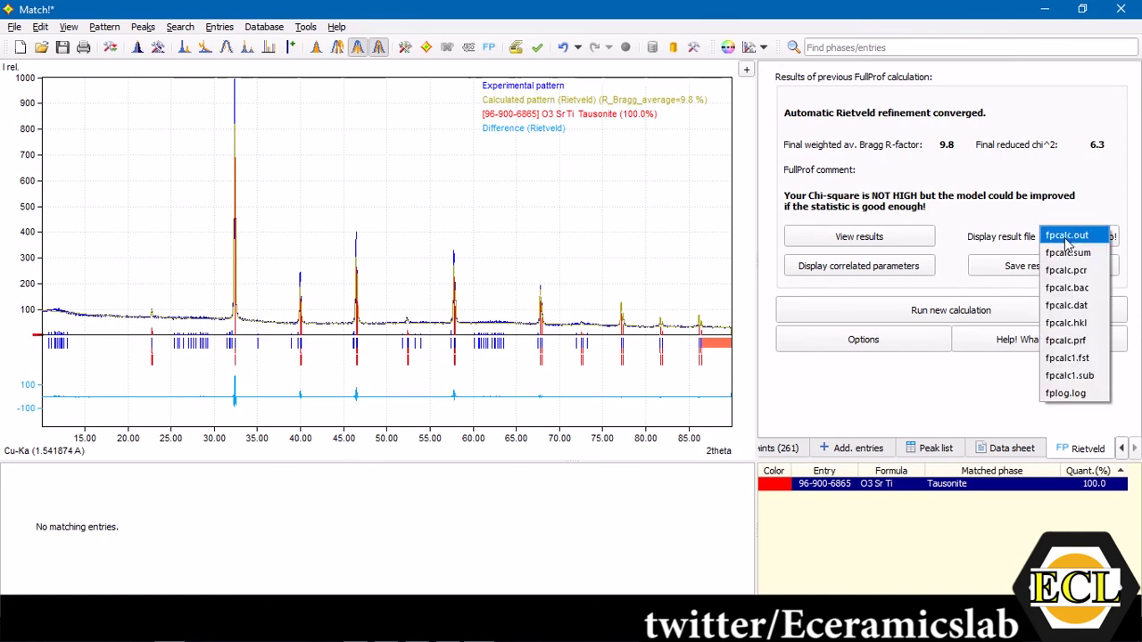
click(1018, 225)
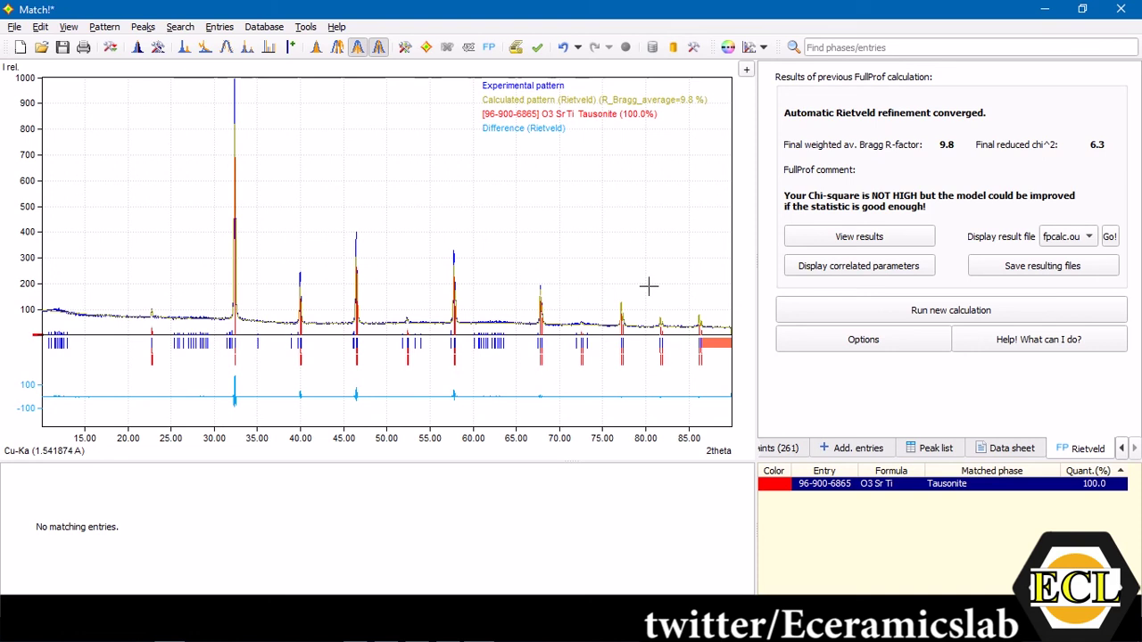
- Label the pattern's peaks with Miller indices (hkl) and zoom on the weak 22.8° peak
right_click(288, 178)
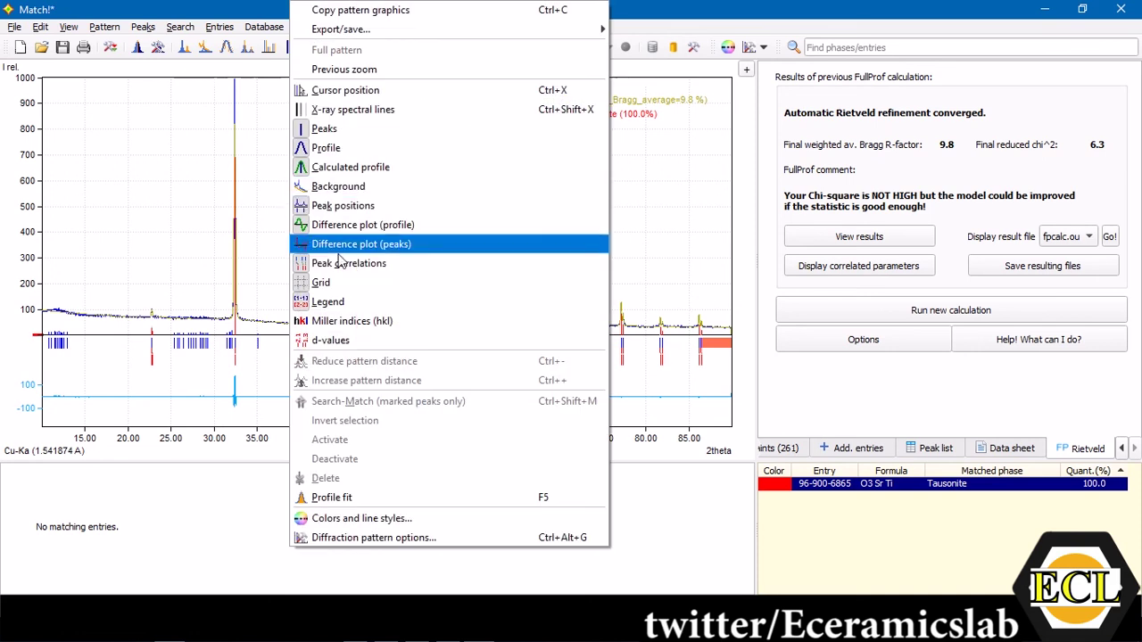
click(354, 323)
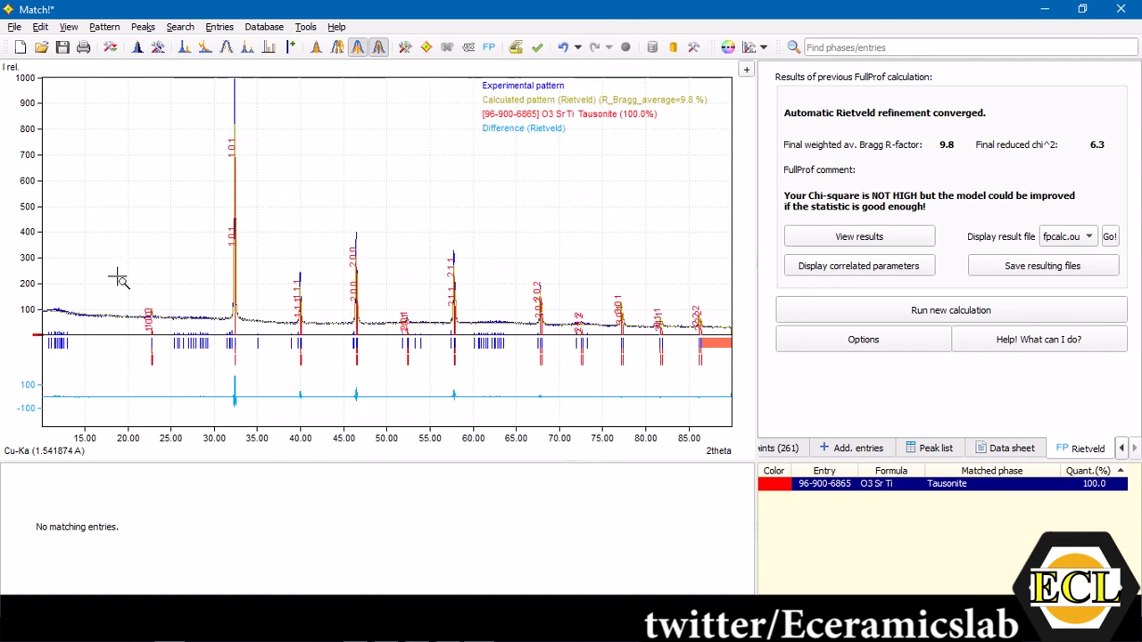
drag(115, 276, 224, 352)
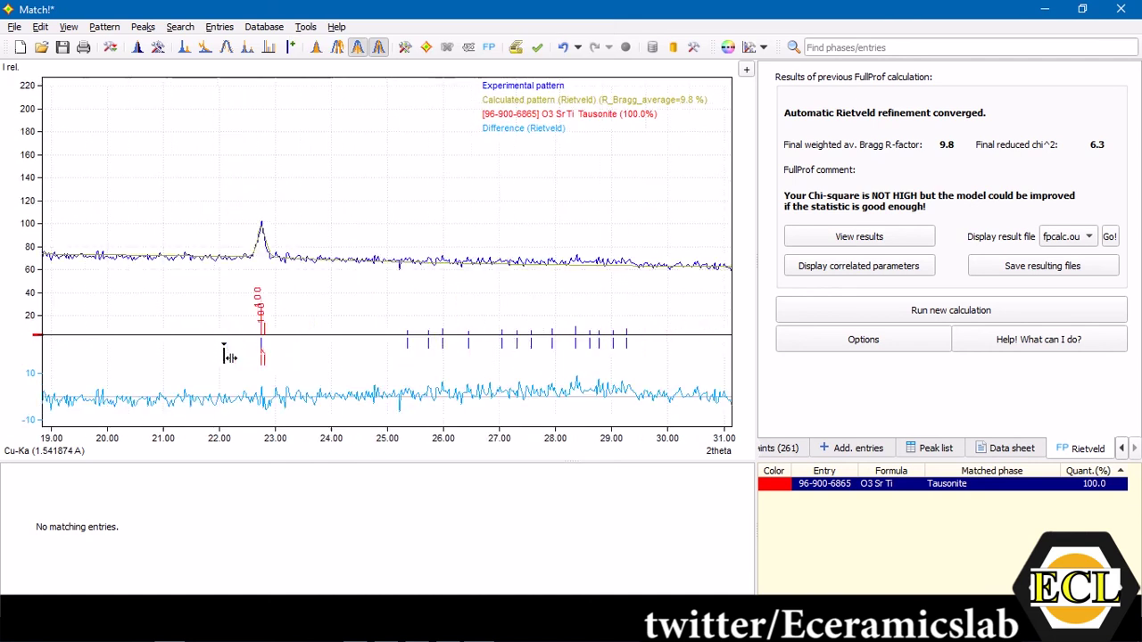
right_click(321, 197)
- Zoom in on the peaks near 32.4°, 46.5°, 57.7° and 77°, returning to full range each time
drag(213, 118, 282, 334)
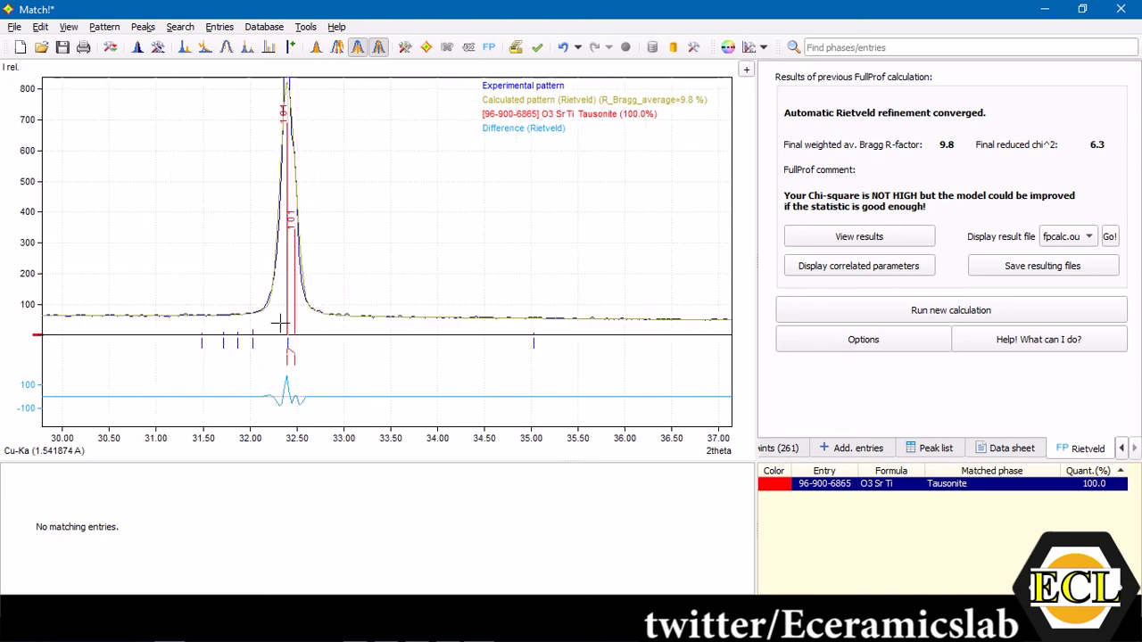
right_click(369, 193)
drag(322, 194, 393, 339)
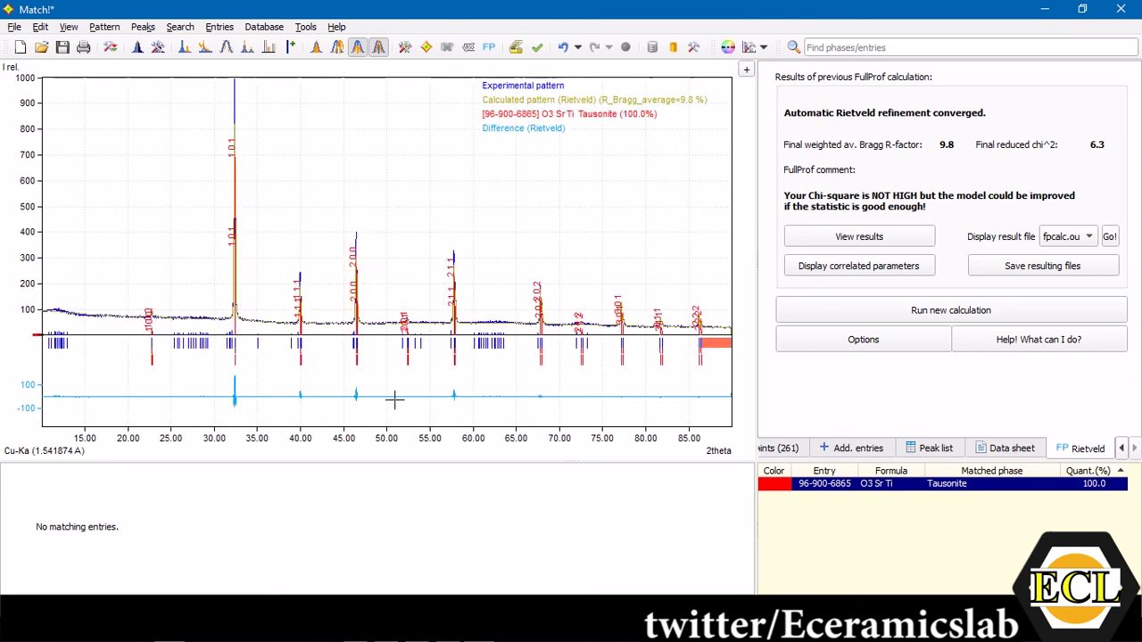
right_click(568, 245)
drag(410, 201, 505, 339)
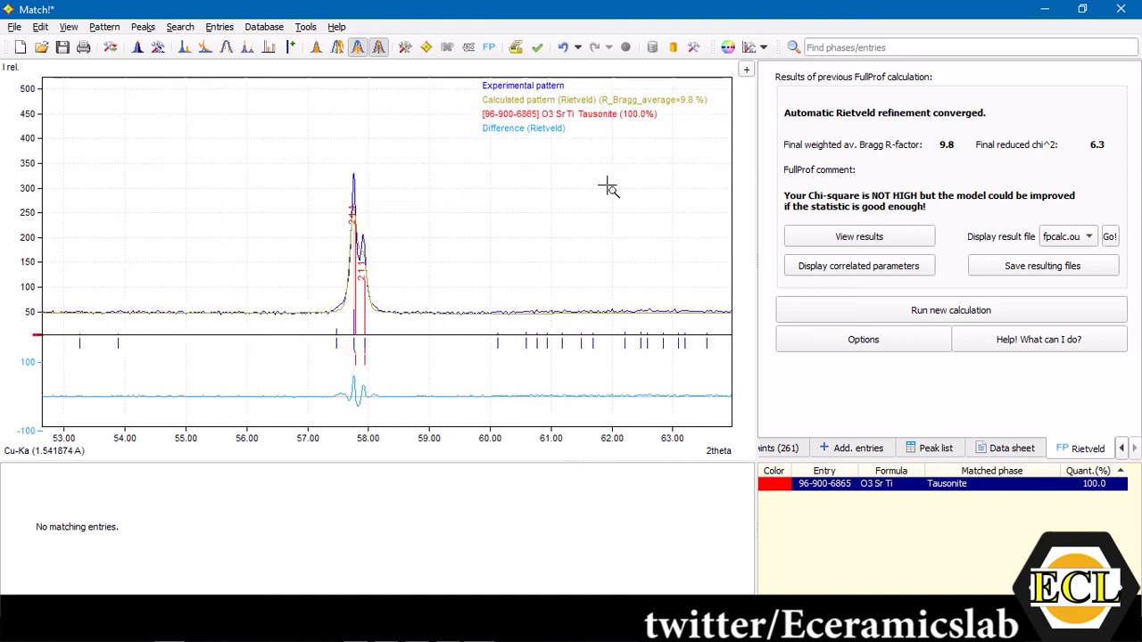
right_click(606, 185)
drag(602, 223, 650, 322)
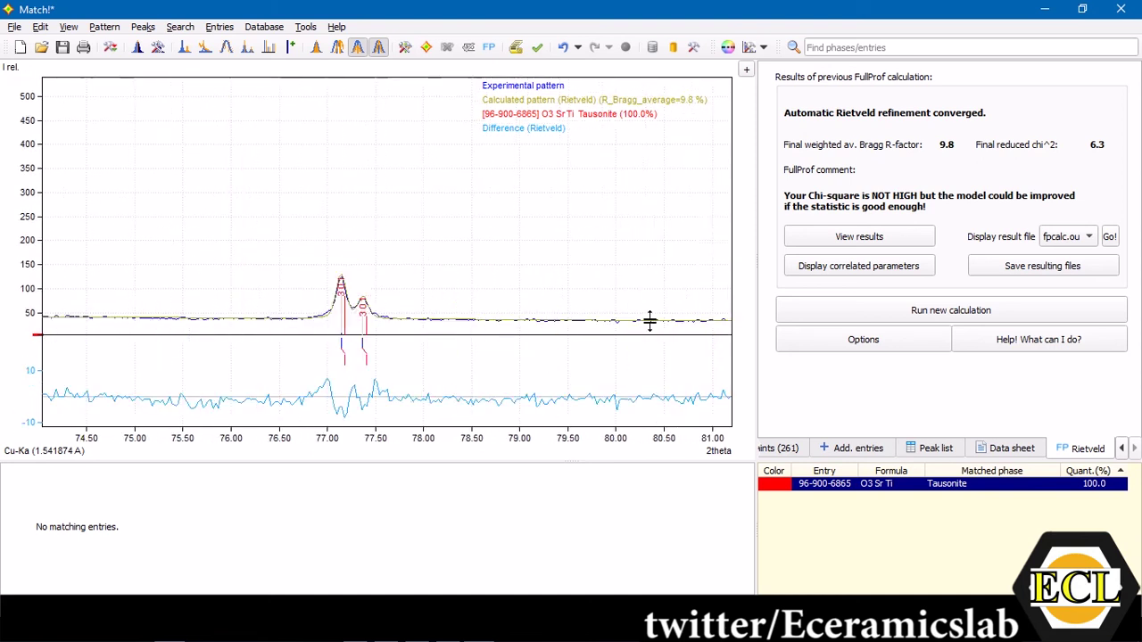
right_click(633, 225)
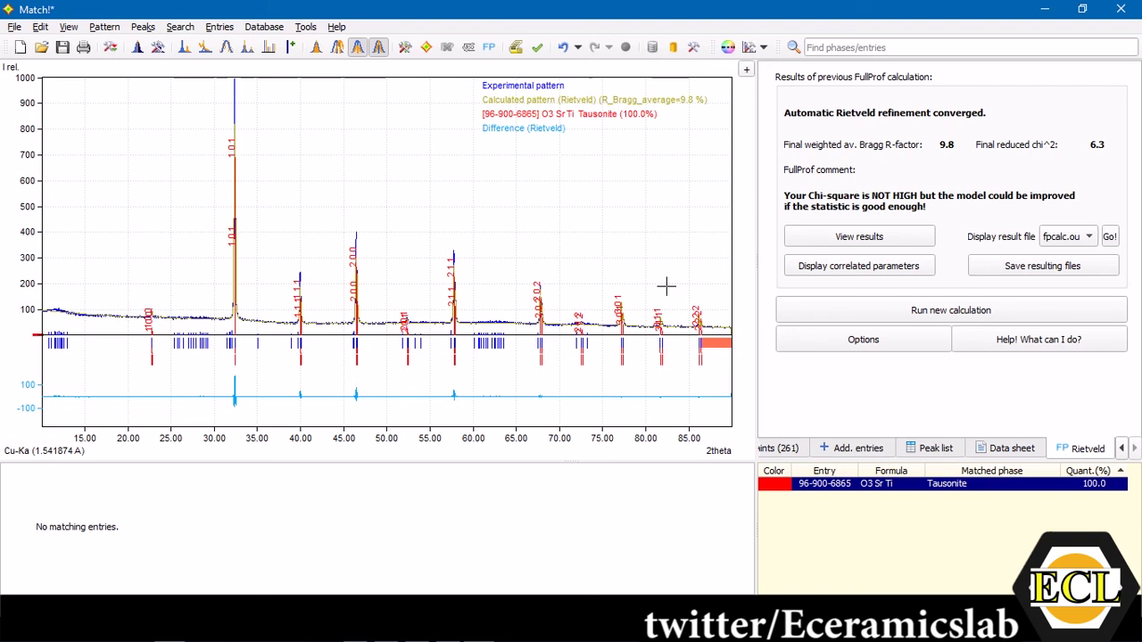
- Show the Tausonite 96-900-6865 data sheet and highlight its original cubic cell parameter
click(1022, 453)
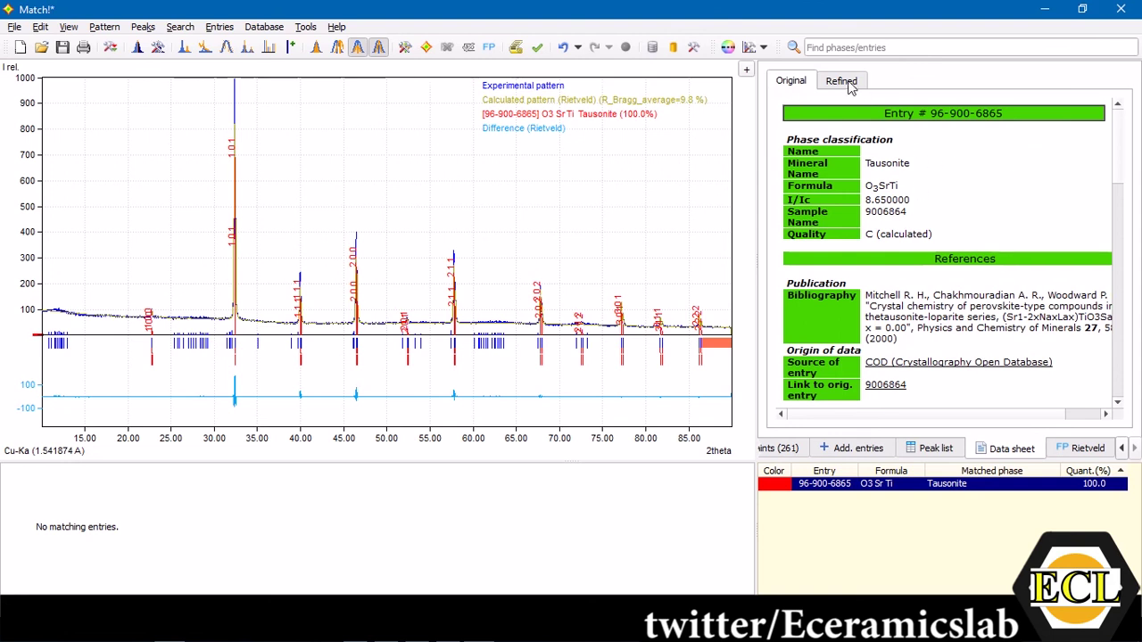
scroll(1122, 157, down, 6)
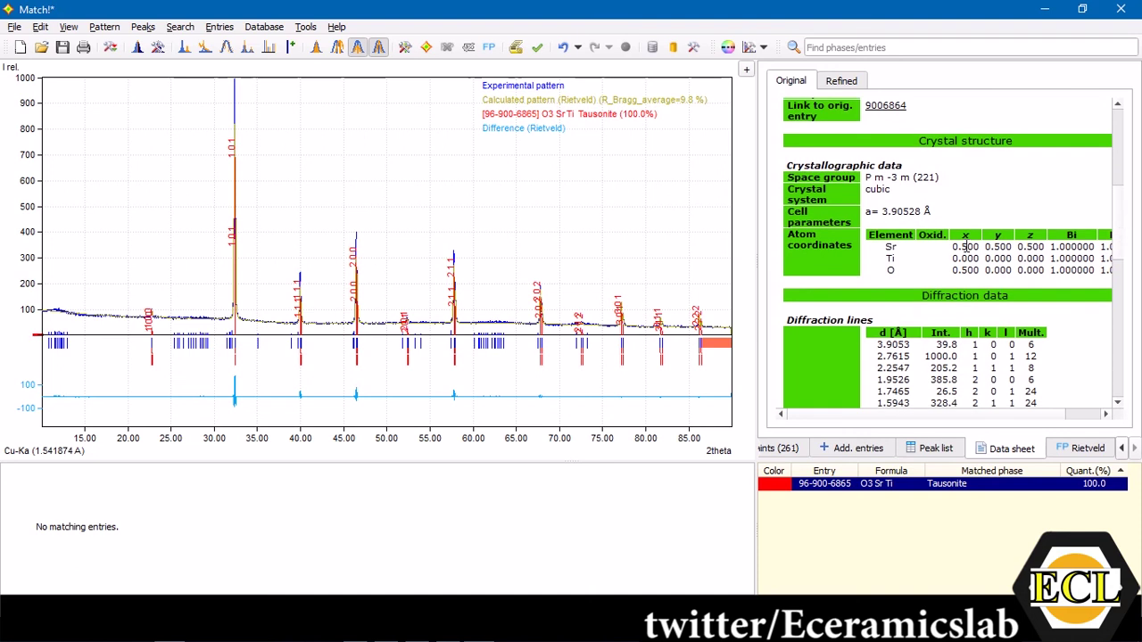
drag(870, 214, 919, 212)
click(948, 220)
- Review the Refined structure data, then switch back to the Original entry data
click(841, 81)
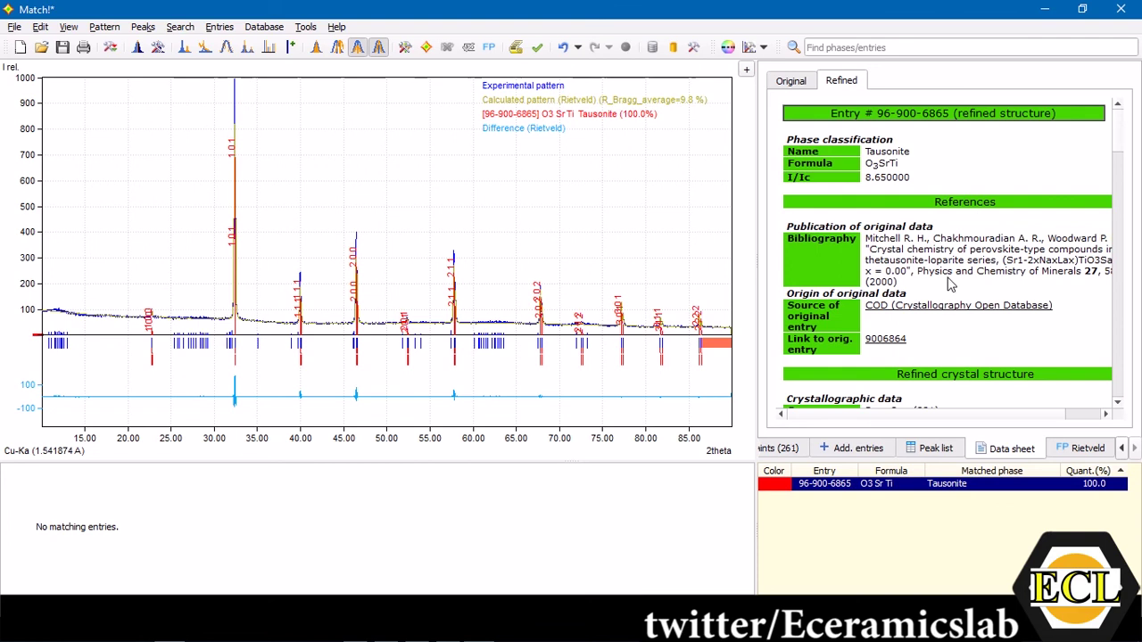
scroll(975, 294, down, 3)
scroll(975, 294, down, 3)
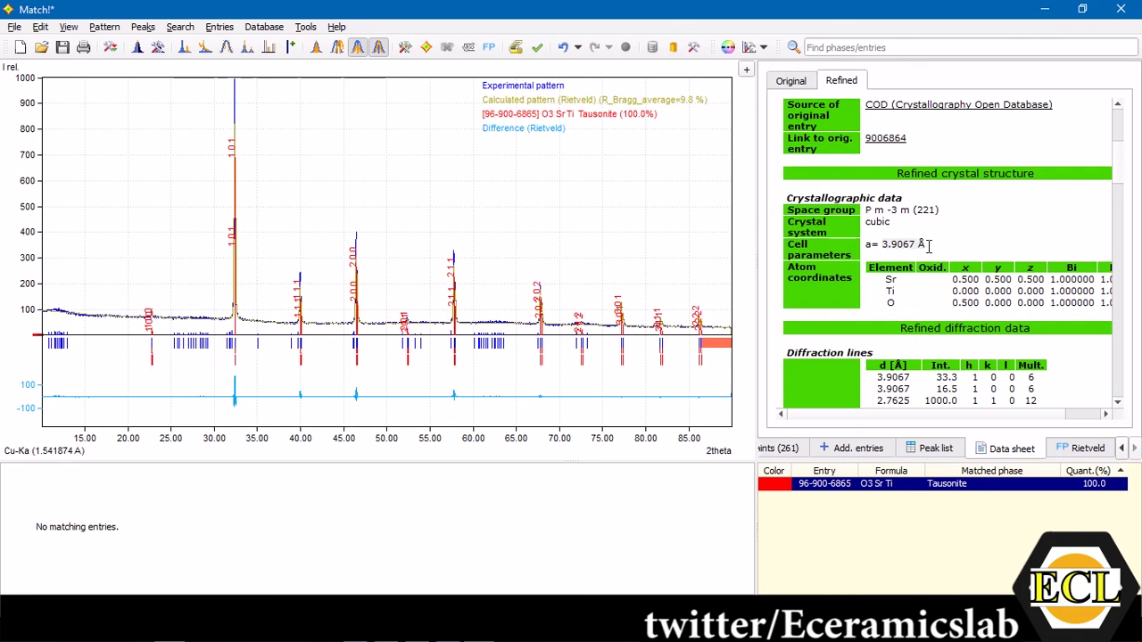
click(789, 82)
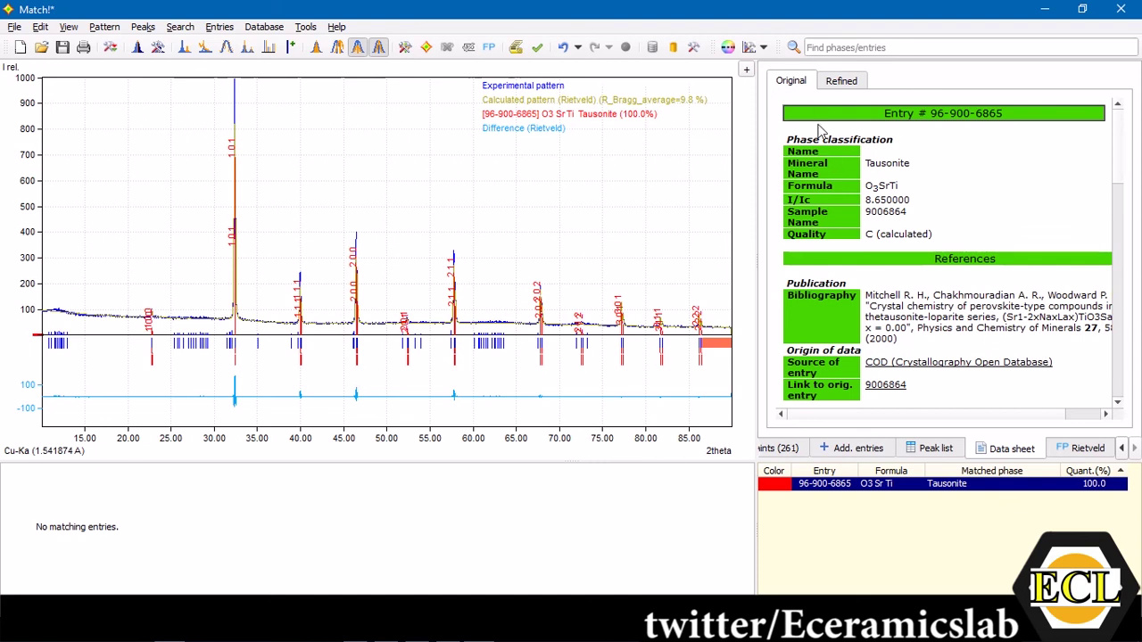
- Switch to the Refined data, highlight a = 3.9067 Å, and browse diffraction lines and refinement results
click(845, 82)
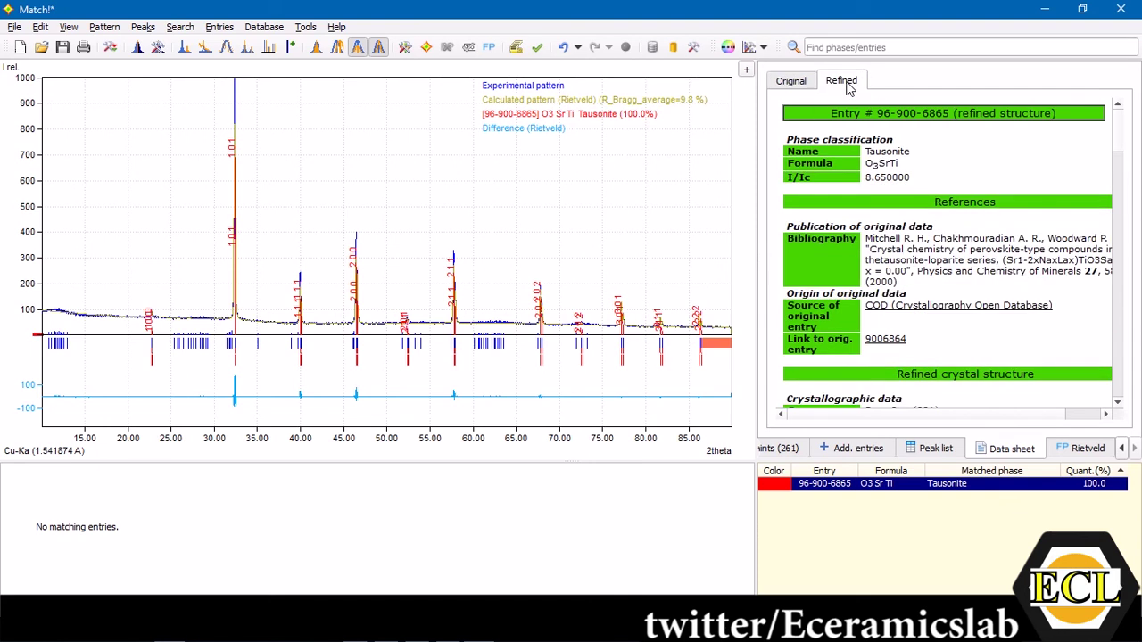
scroll(973, 335, down, 3)
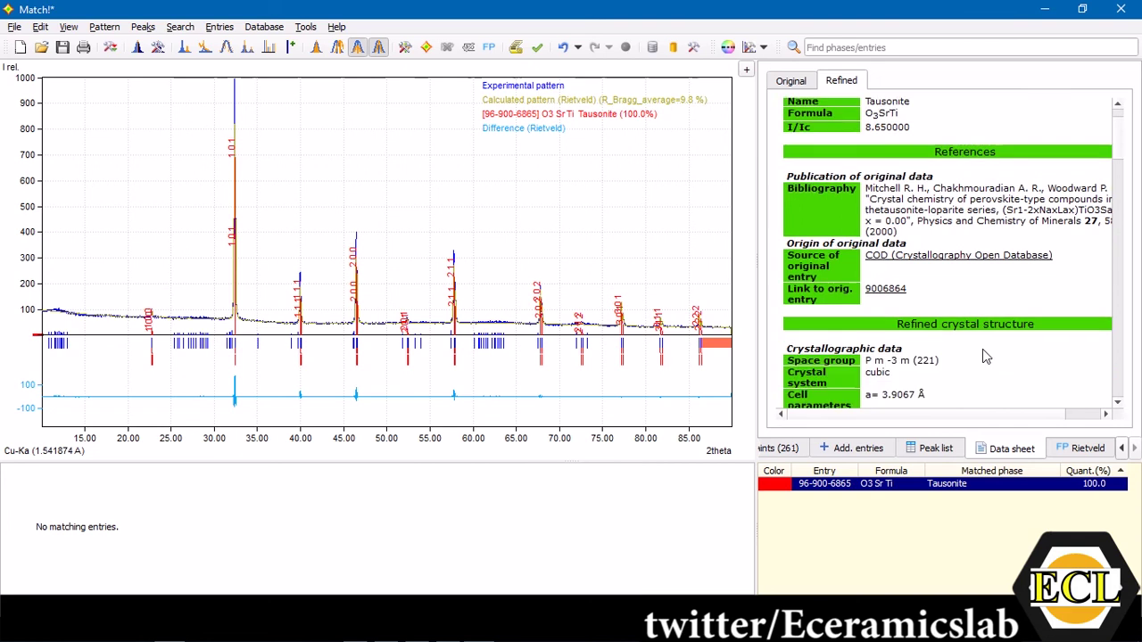
drag(882, 295, 915, 295)
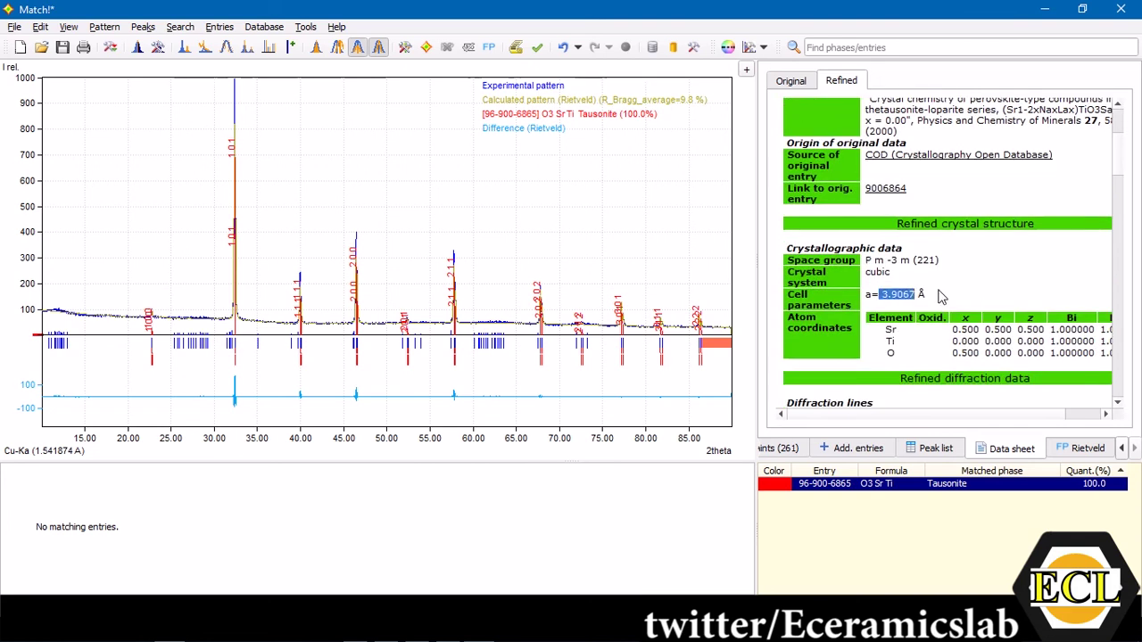
click(938, 296)
scroll(936, 298, down, 5)
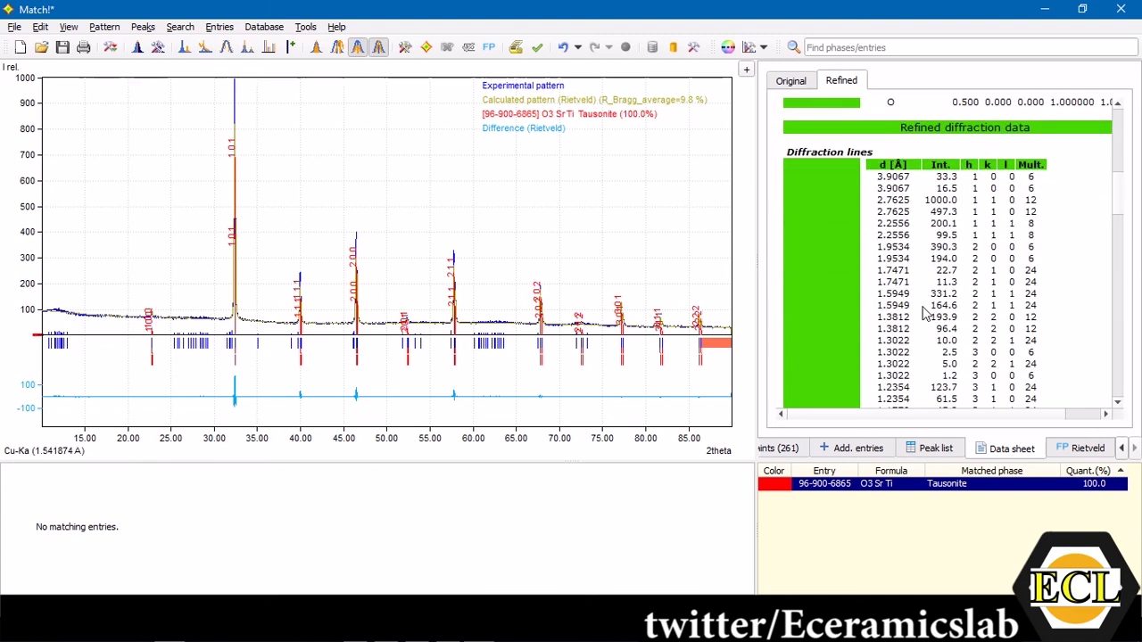
scroll(925, 312, down, 15)
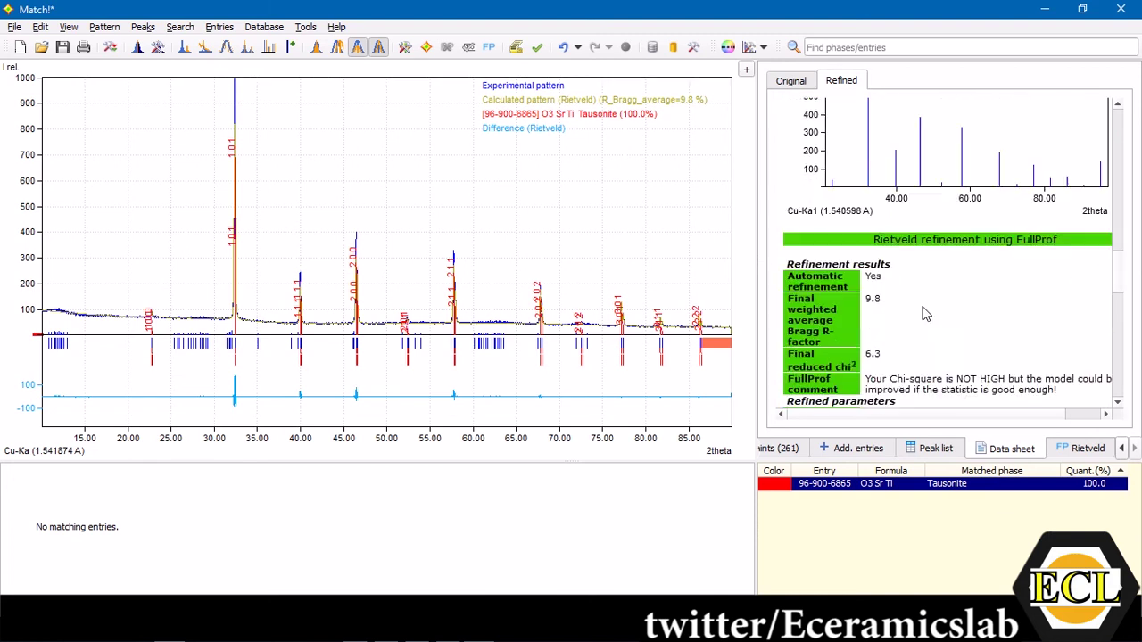
scroll(925, 311, up, 4)
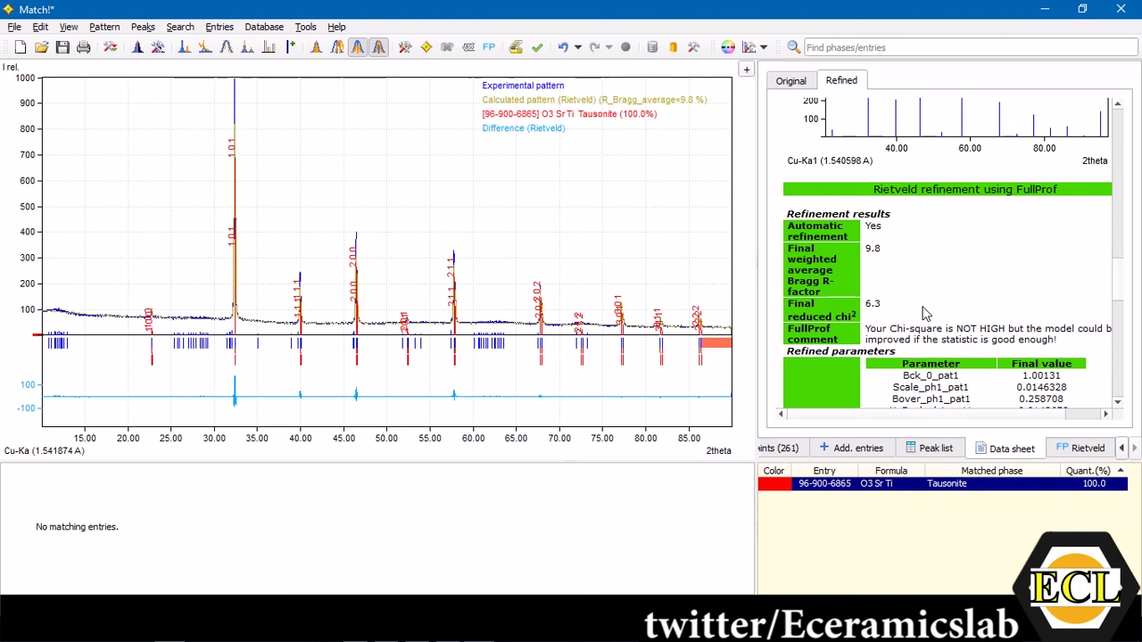
scroll(925, 312, down, 5)
scroll(925, 312, up, 15)
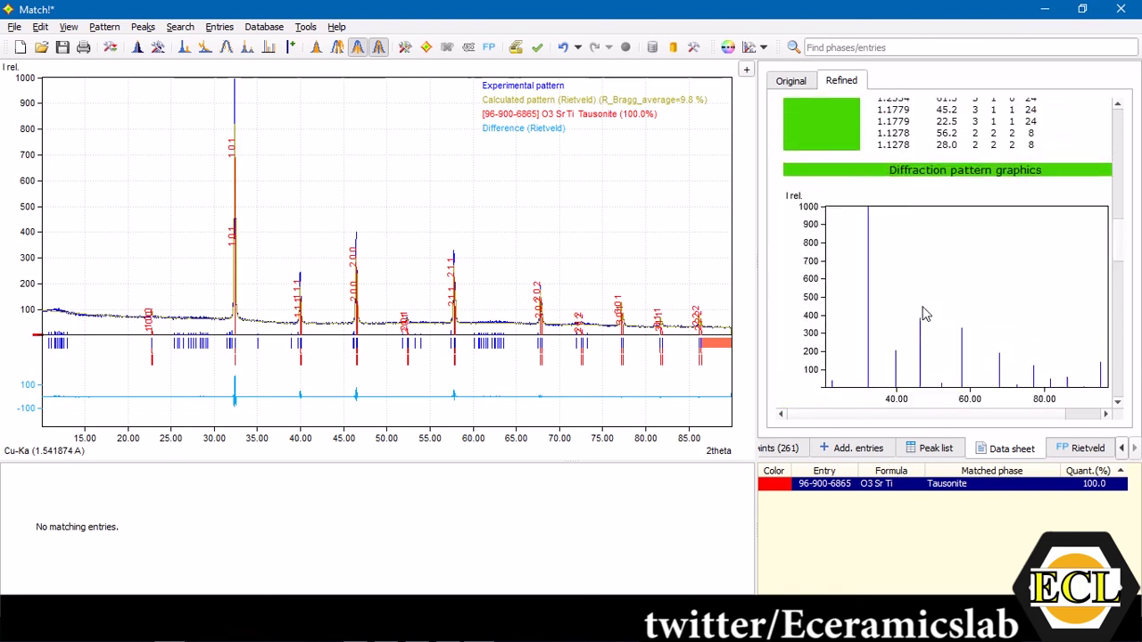
scroll(925, 313, up, 4)
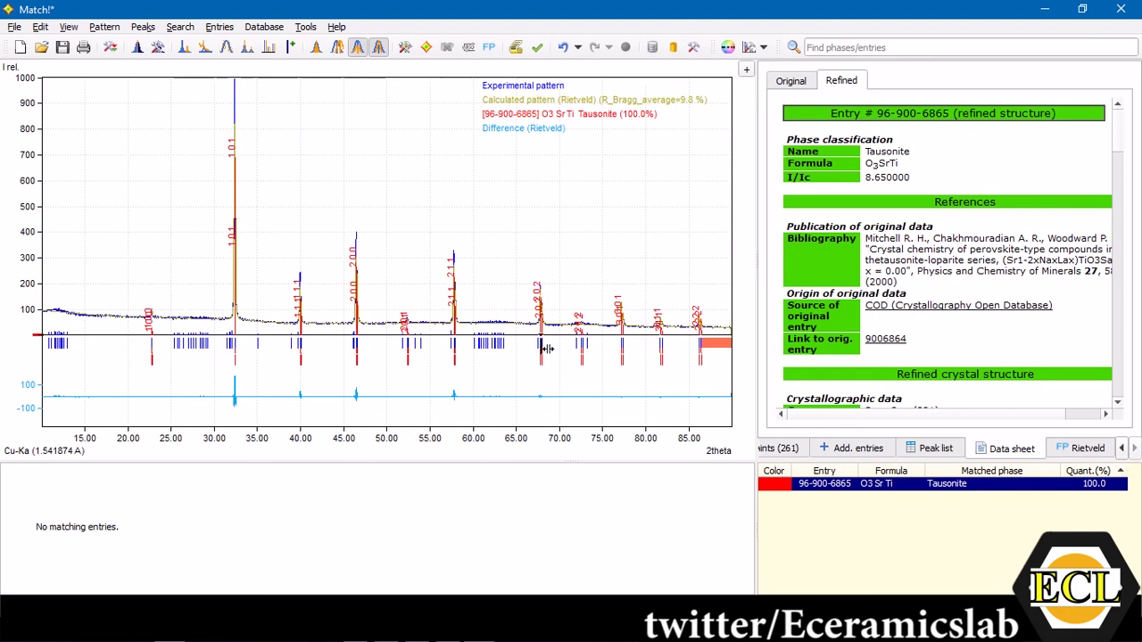
drag(916, 177, 861, 150)
click(926, 187)
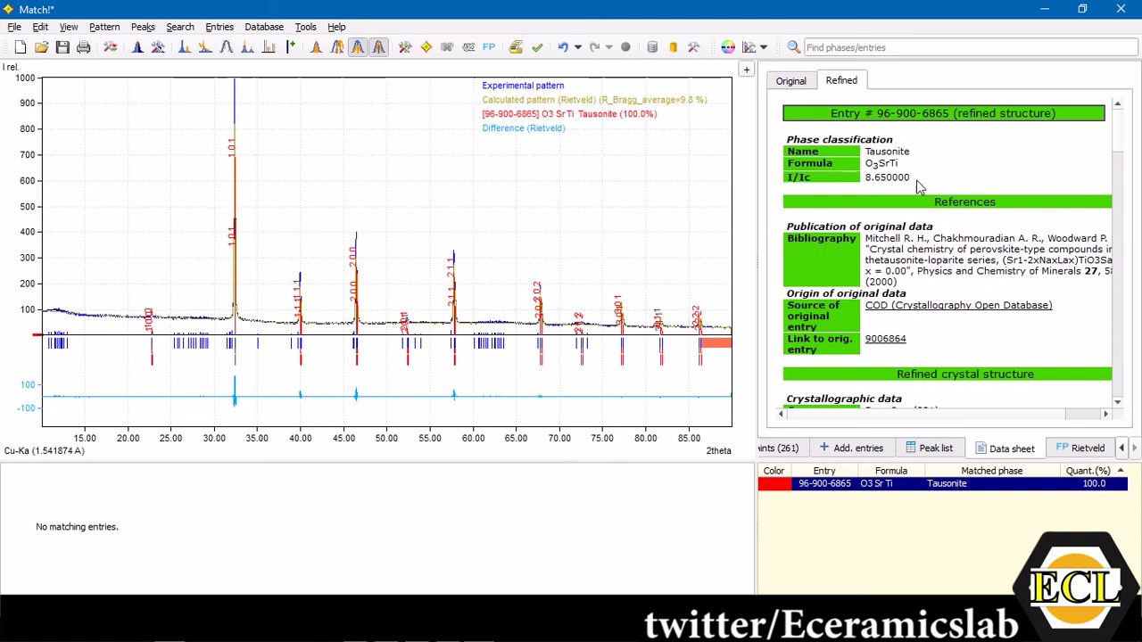